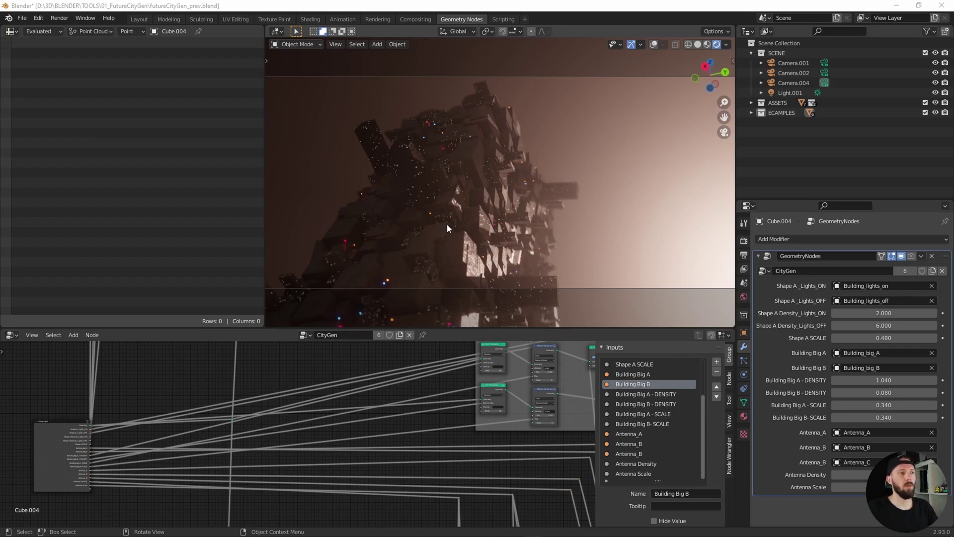
# Look through Camera.002 and Camera.001, then show Cube.007's CityGen modifier result in the viewport
pyautogui.click(825, 72)
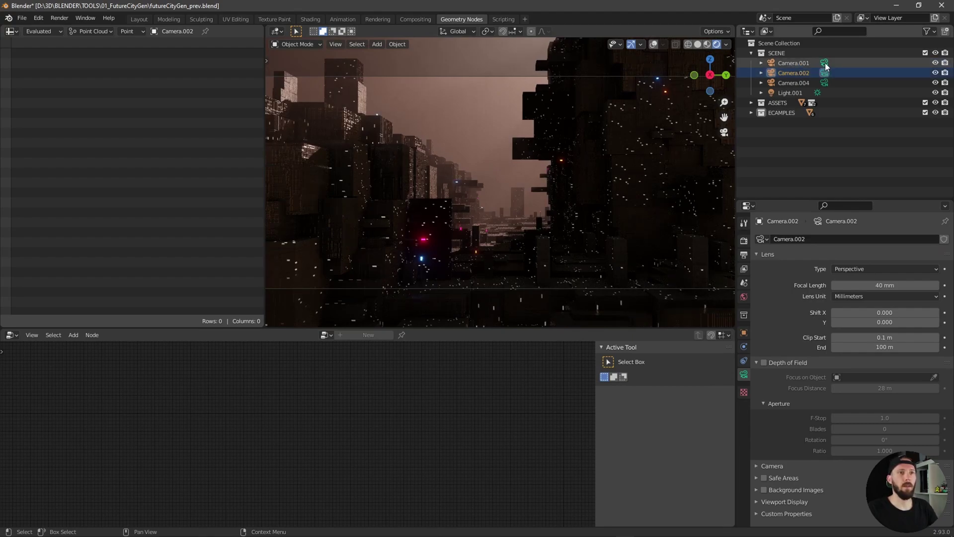
pyautogui.click(825, 63)
pyautogui.click(692, 249)
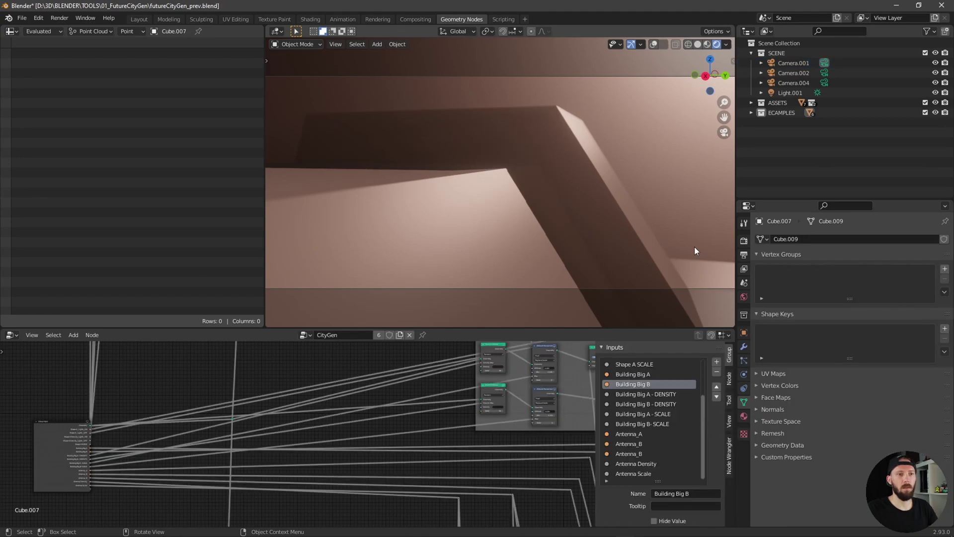
pyautogui.click(744, 347)
pyautogui.click(900, 255)
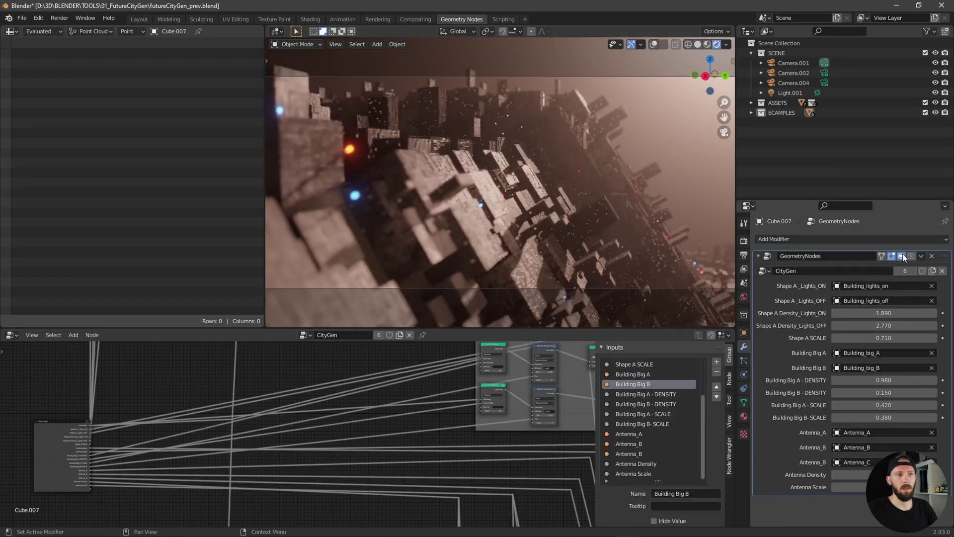
# Return to the camera view and compare Camera.002 with Camera.004, ending on Camera.004
pyautogui.moveTo(574, 189); pyautogui.dragTo(531, 205, button='middle')
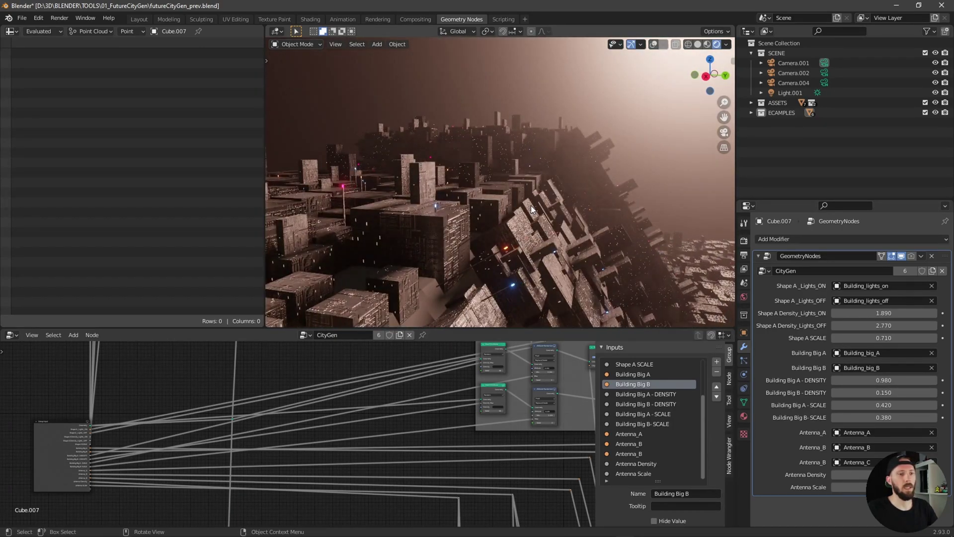
pyautogui.press('KP_0')
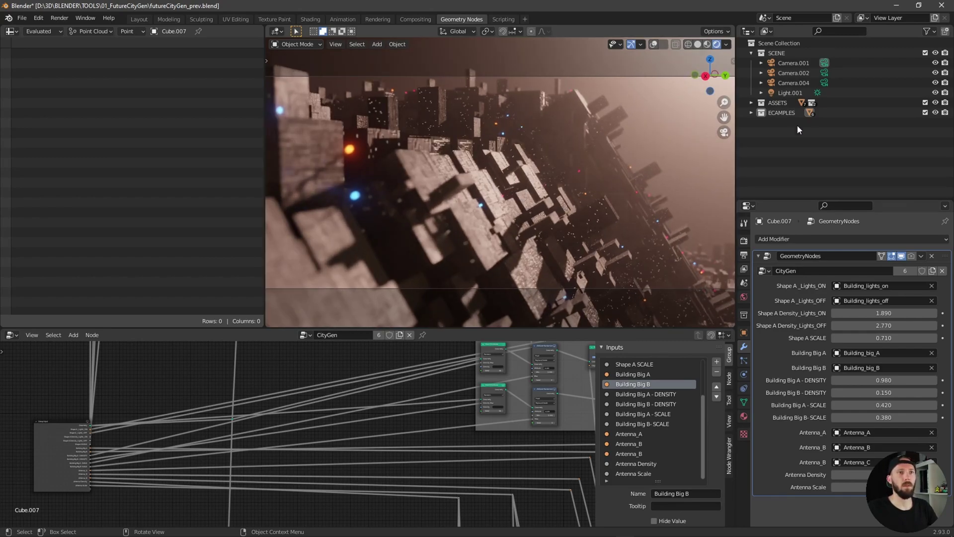
pyautogui.click(823, 72)
pyautogui.click(825, 83)
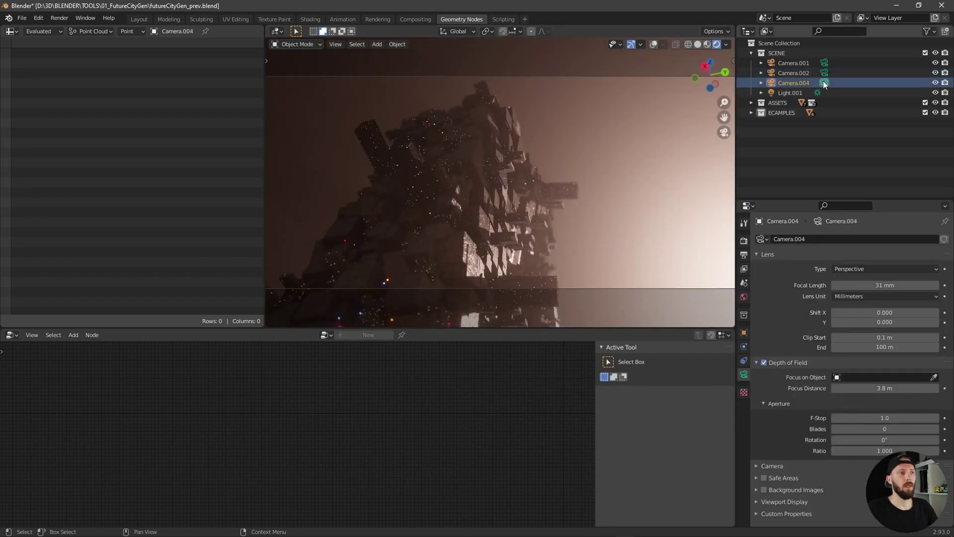
pyautogui.click(826, 73)
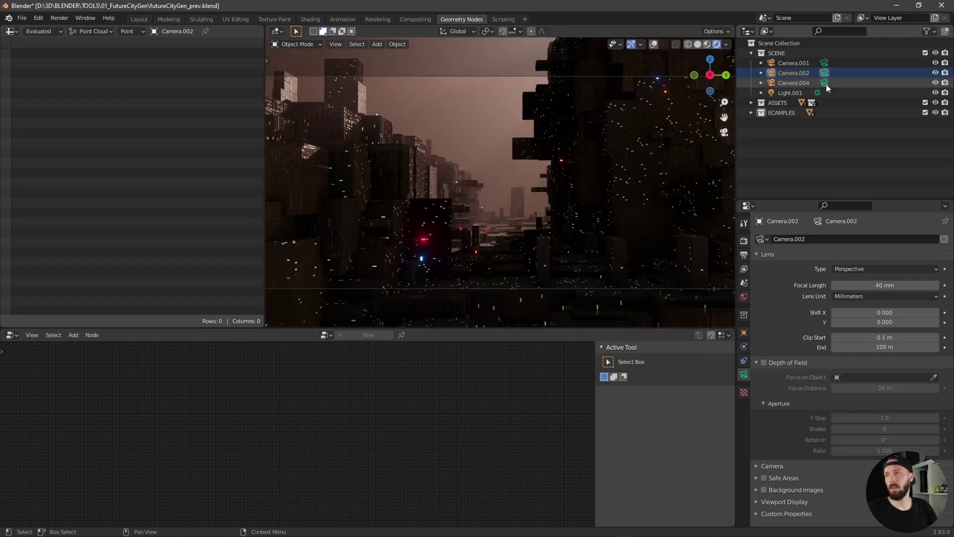
pyautogui.click(826, 85)
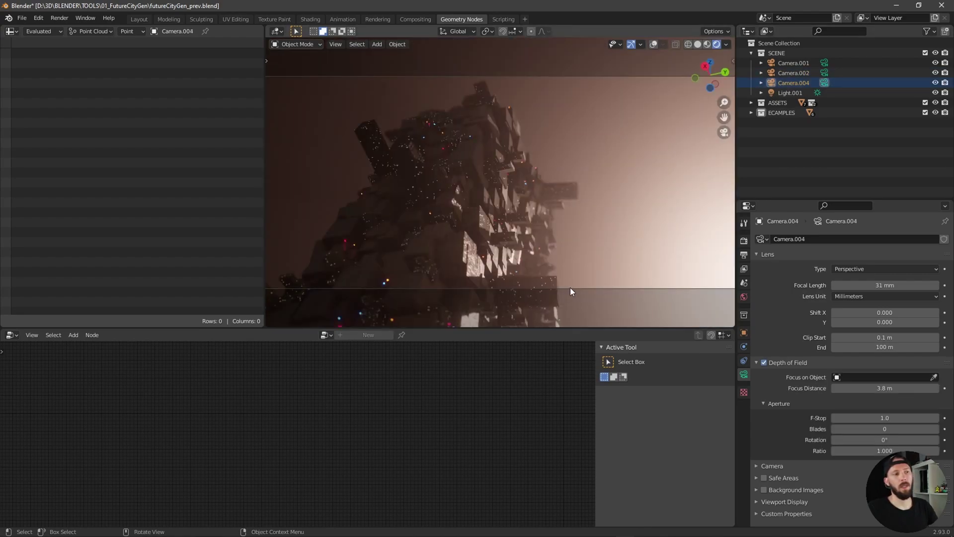
# Watch the 17_futuristicCity render in Movies & TV, then bring up the window switcher
pyautogui.hotkey('alt', 'Tab')
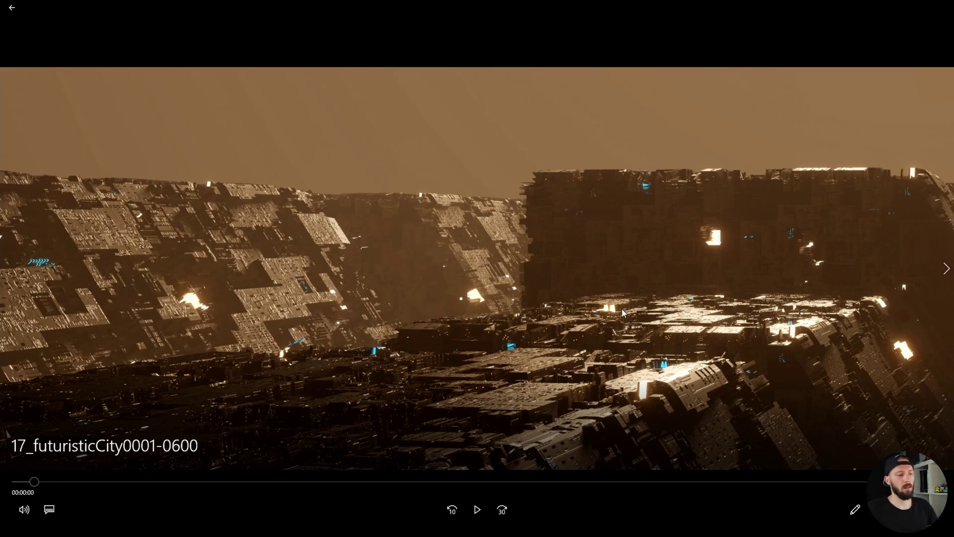
pyautogui.hotkey('alt', 'Tab')
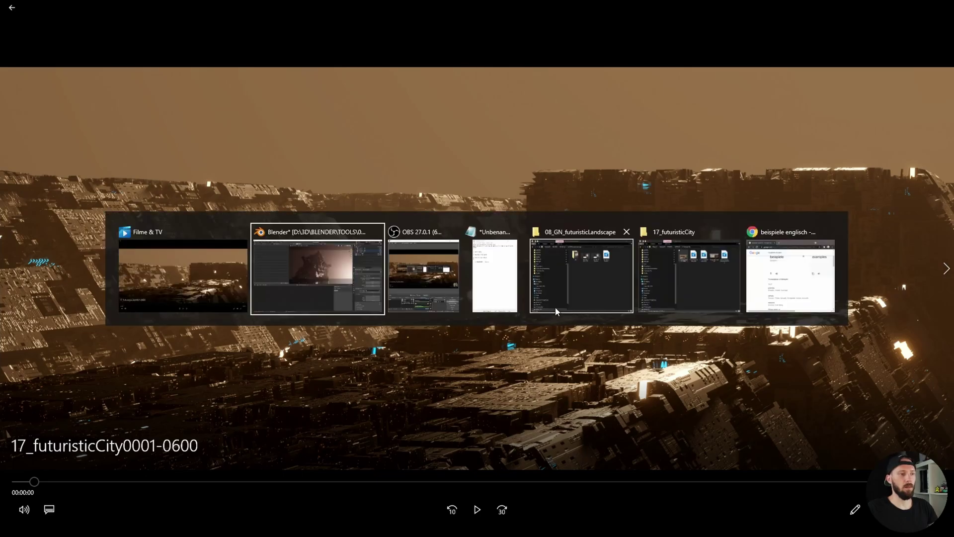
# Bring Blender back to the front from the window switcher
pyautogui.click(341, 274)
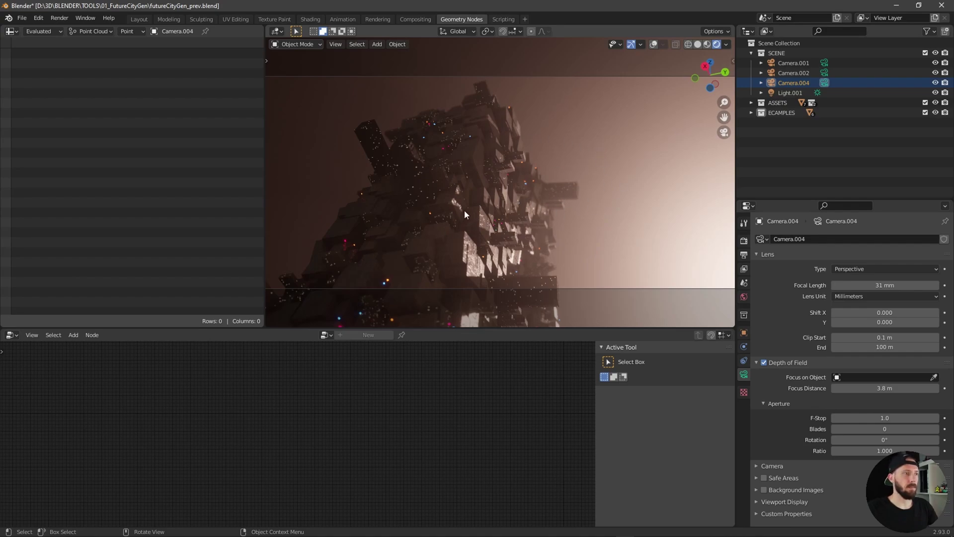
# Select Cube.004, show overlays, and hide its CityGen modifier to reveal the base mesh
pyautogui.click(470, 197)
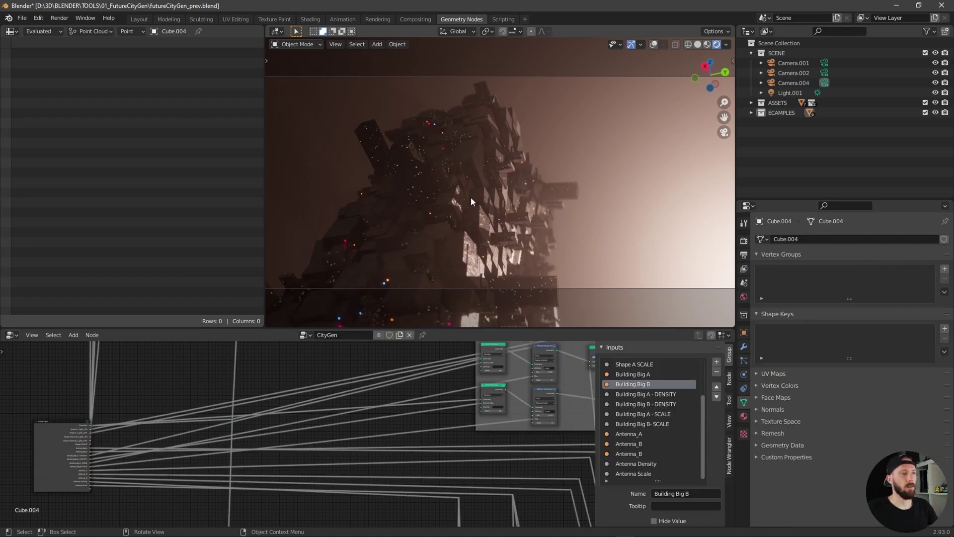
pyautogui.click(751, 113)
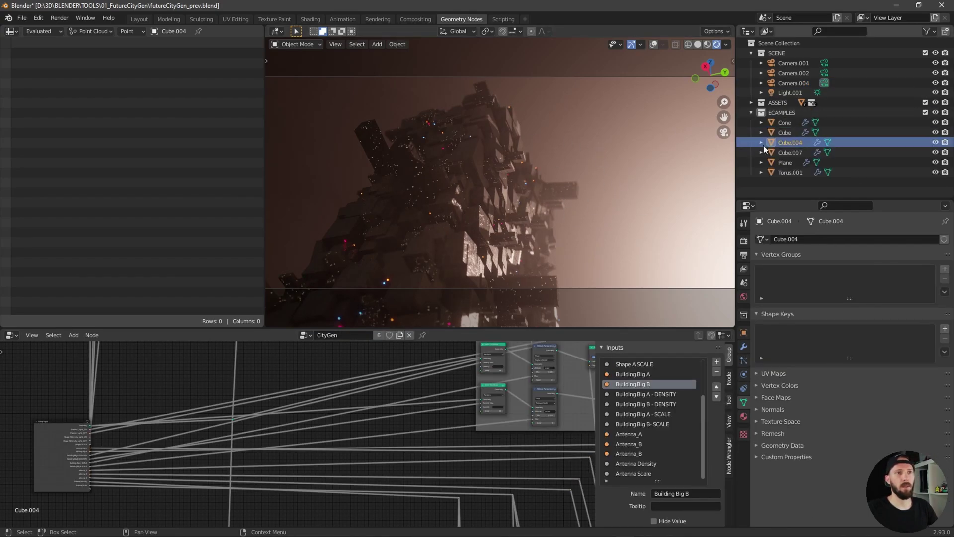
pyautogui.click(653, 46)
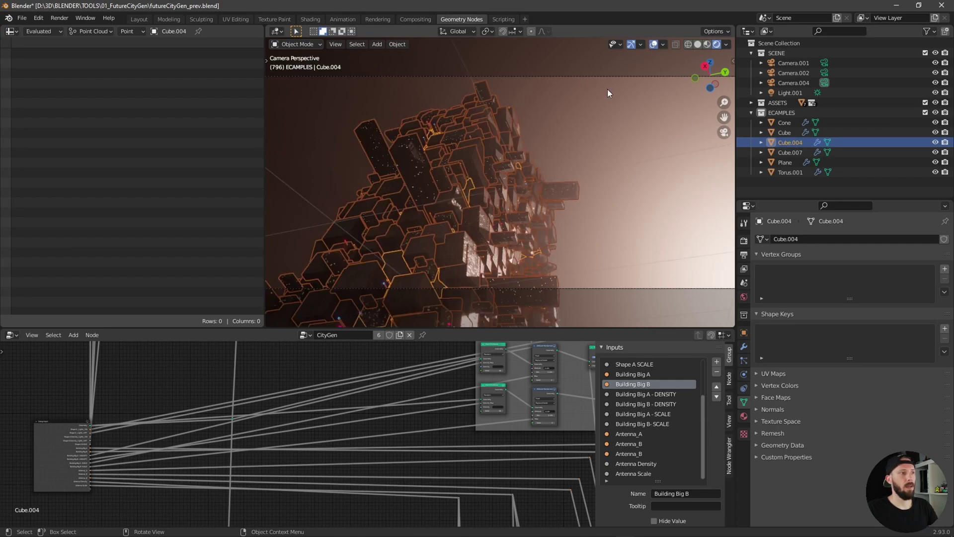
pyautogui.click(744, 350)
pyautogui.click(901, 256)
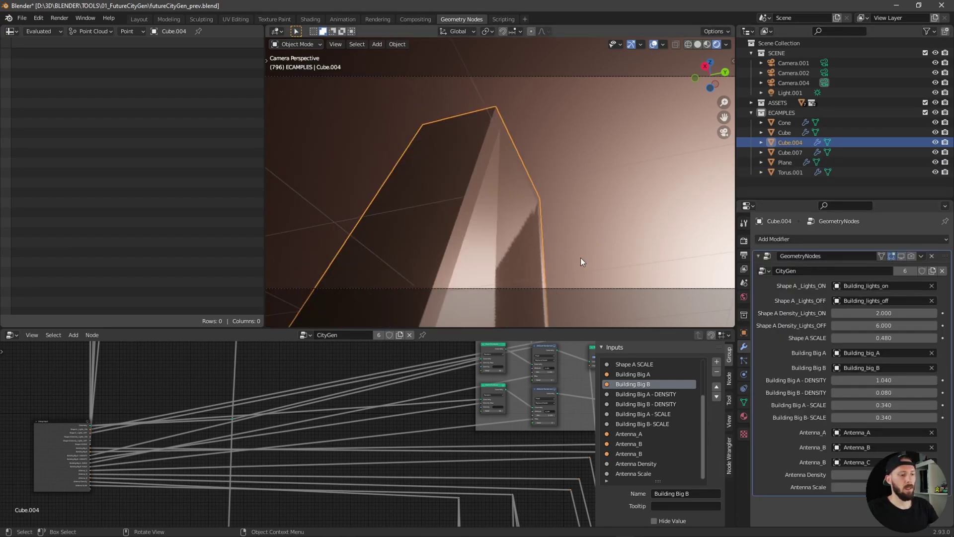
# Switch to Solid shading and orbit to see Cube.004 beside the city
pyautogui.press('z')
pyautogui.click(653, 260)
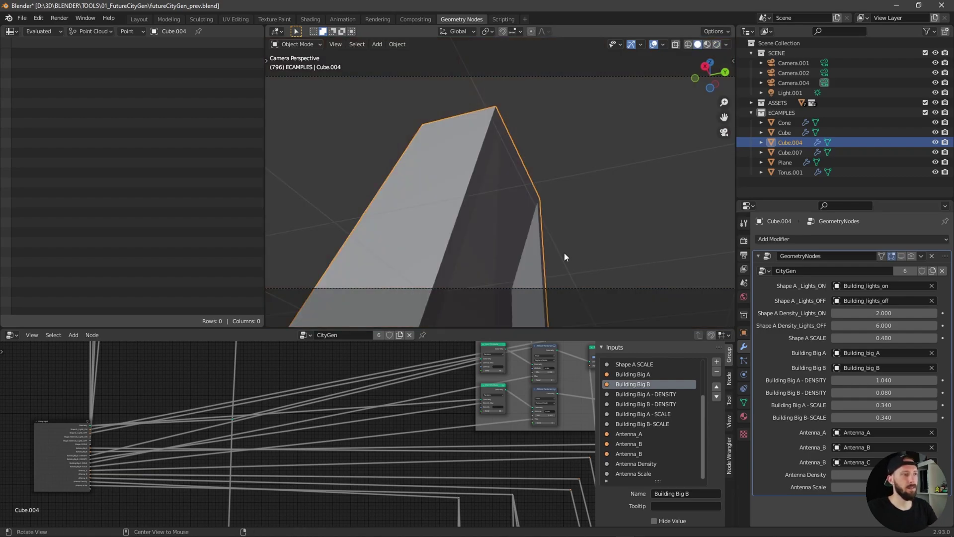
pyautogui.moveTo(564, 252)
pyautogui.mouseDown(button='middle')
pyautogui.moveTo(550, 262)
pyautogui.moveTo(544, 162)
pyautogui.moveTo(546, 253)
pyautogui.moveTo(605, 258)
pyautogui.moveTo(454, 239)
pyautogui.mouseUp(button='middle')
pyautogui.scroll(-5, 544, 162)
pyautogui.scroll(3, 497, 215)
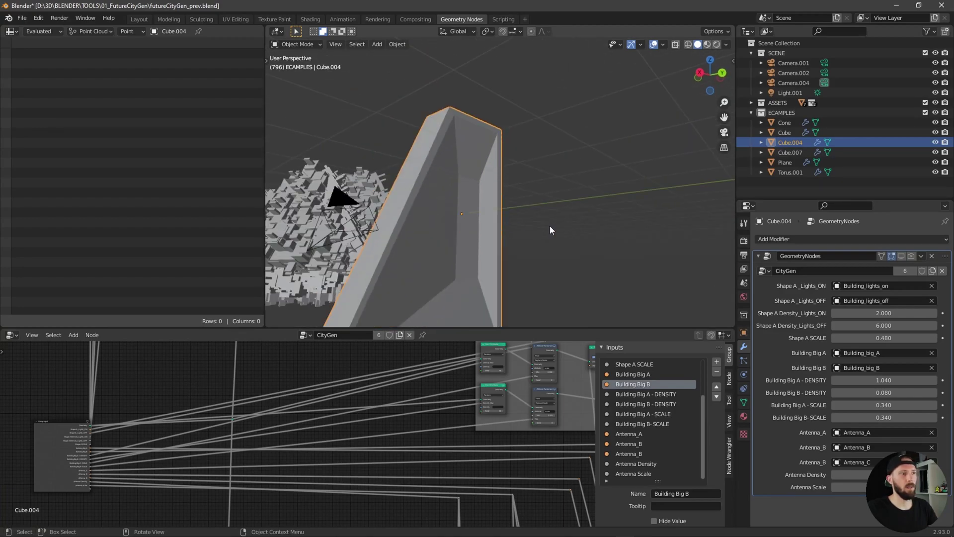
pyautogui.moveTo(544, 223); pyautogui.dragTo(559, 245, button='middle')
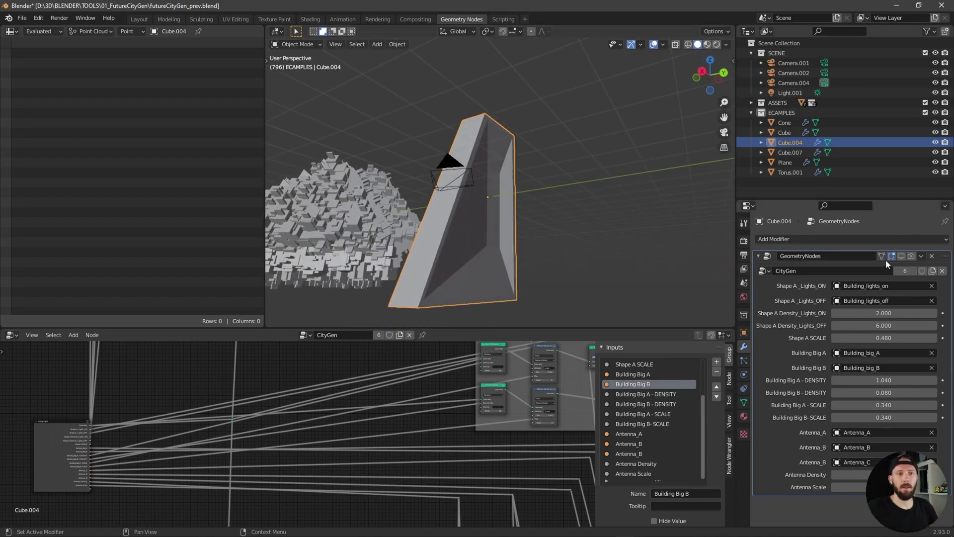
# Show Cube.004's generated city again and switch to Material Preview shading
pyautogui.click(901, 257)
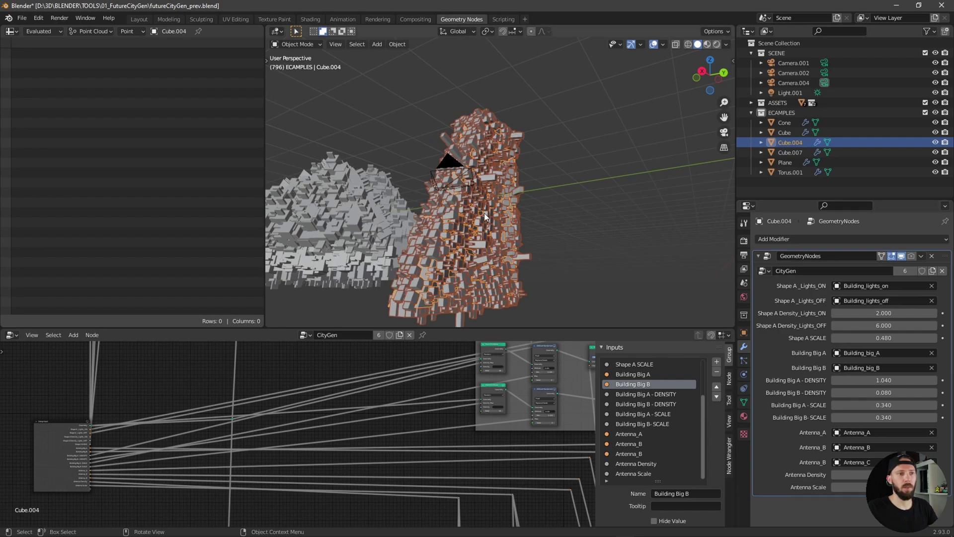
pyautogui.scroll(4, 508, 220)
pyautogui.scroll(5, 511, 220)
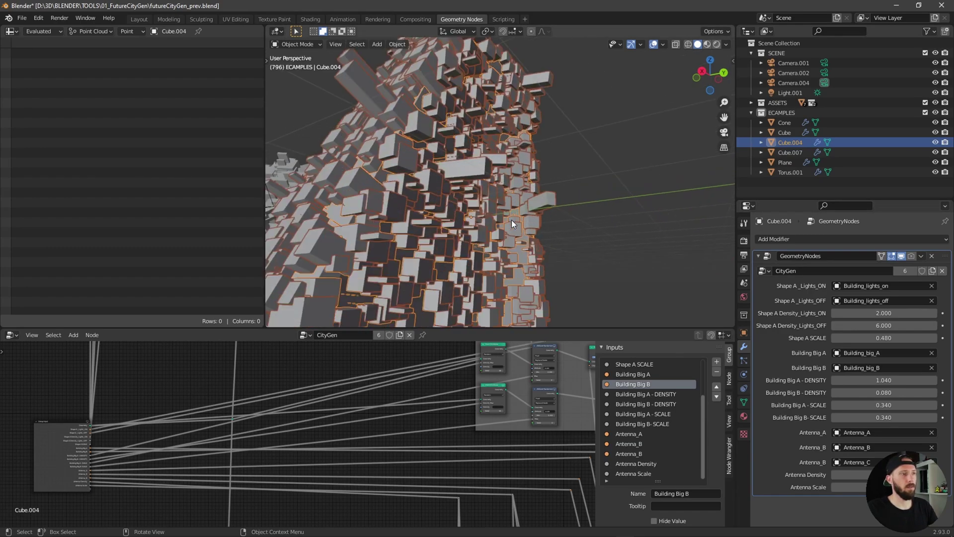
pyautogui.press('z')
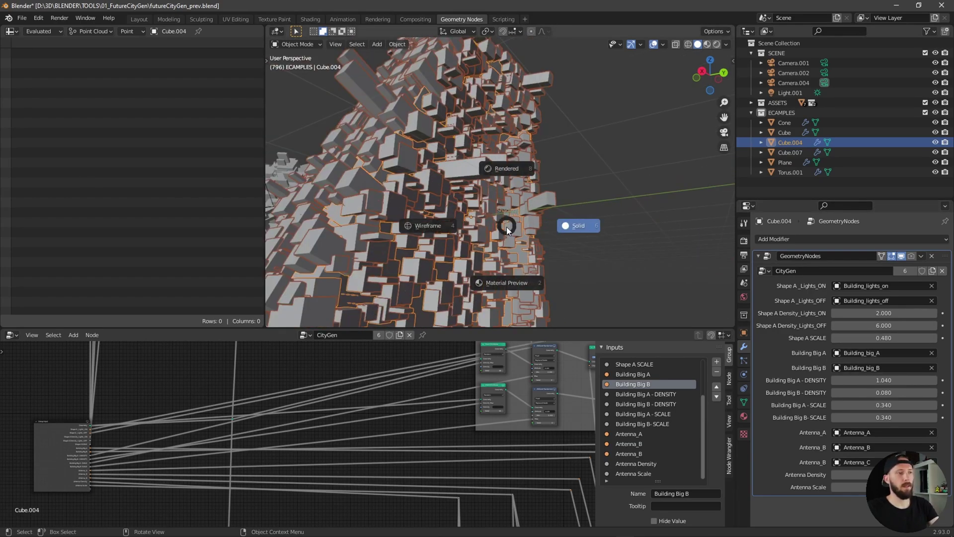
pyautogui.click(527, 273)
pyautogui.scroll(4, 519, 261)
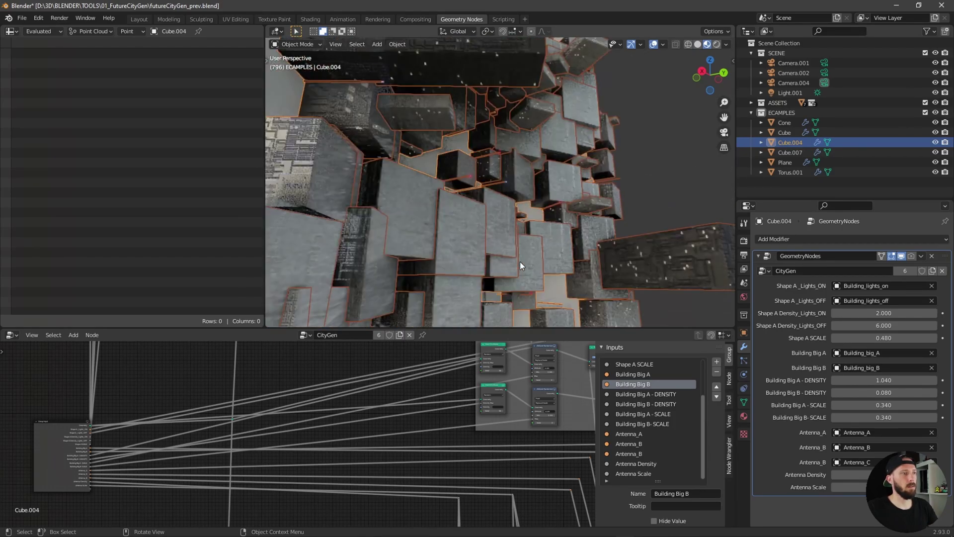
pyautogui.scroll(-2, 520, 261)
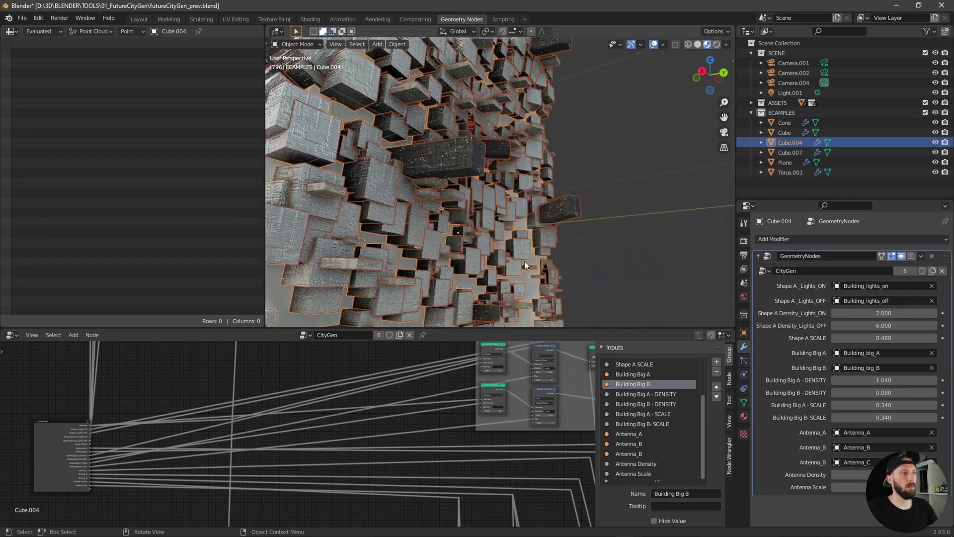
# Hide the viewport overlays and zoom around the textured buildings
pyautogui.click(654, 45)
pyautogui.scroll(-5, 532, 174)
pyautogui.scroll(8, 520, 192)
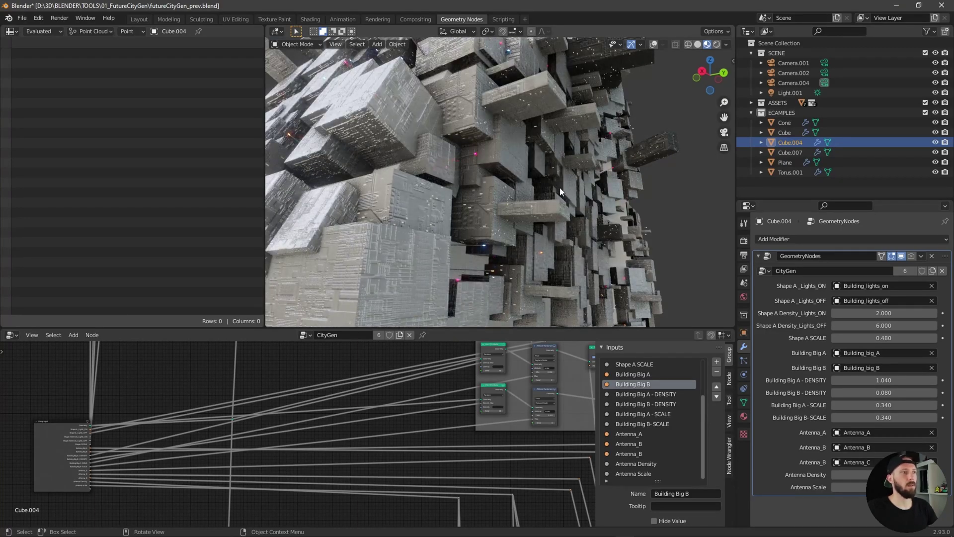
pyautogui.scroll(-5, 558, 184)
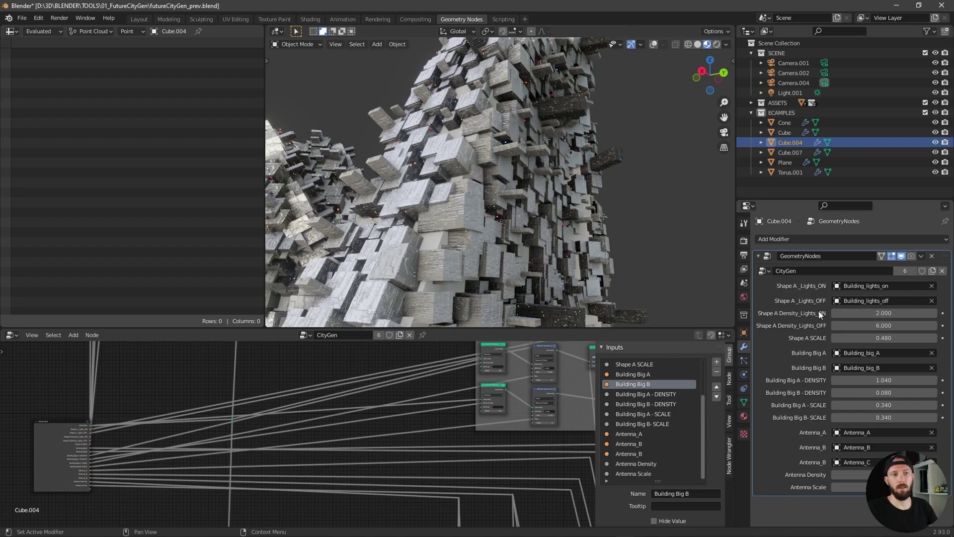
# Raise Shape A Density_Lights_ON and Building Big A density, then orbit the city in Rendered shading
pyautogui.moveTo(883, 316); pyautogui.dragTo(895, 336)
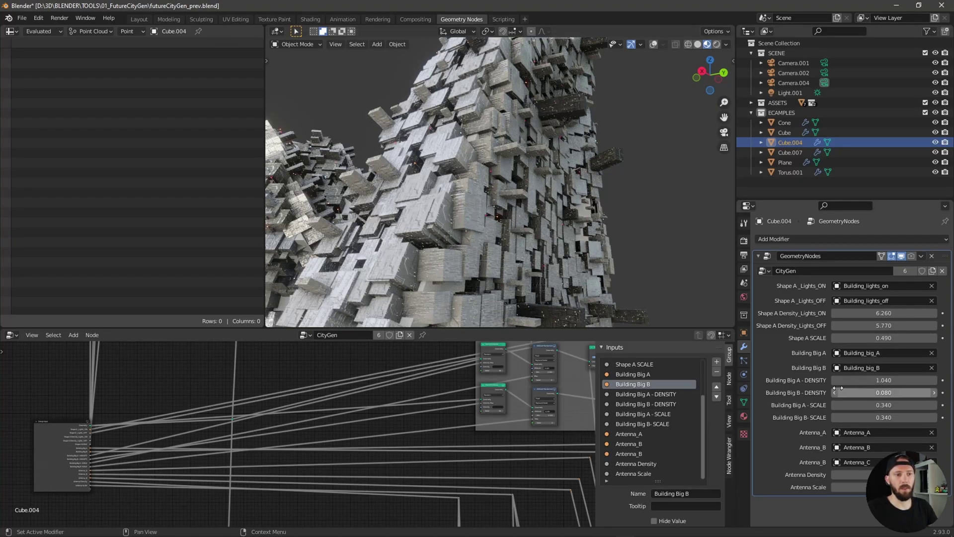
pyautogui.moveTo(840, 380); pyautogui.dragTo(875, 417)
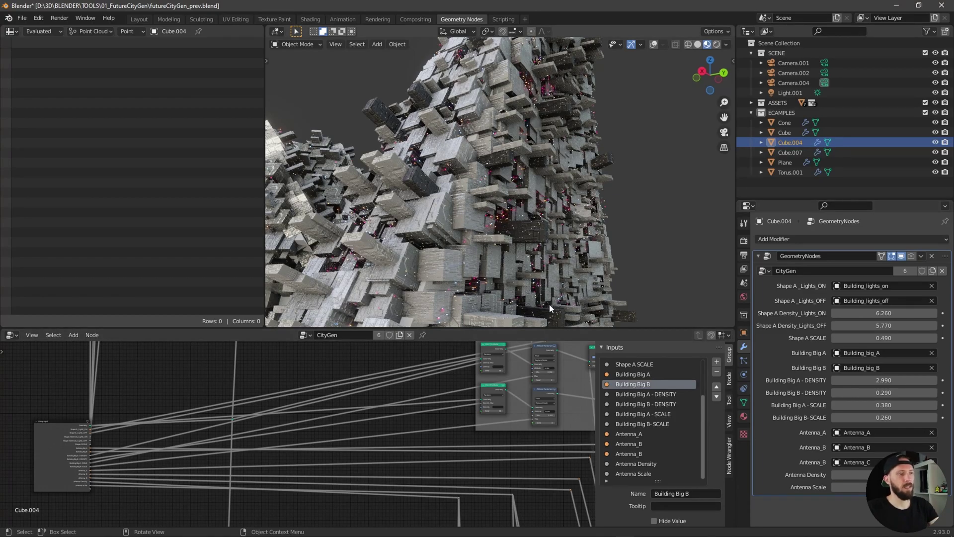
pyautogui.press('z')
pyautogui.click(556, 249)
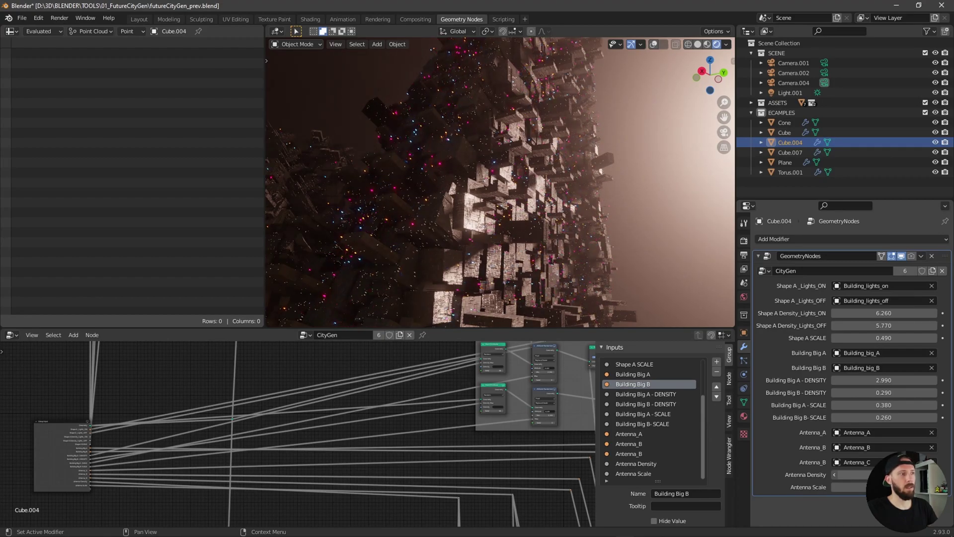
pyautogui.moveTo(622, 235); pyautogui.dragTo(547, 246, button='middle')
pyautogui.moveTo(586, 219); pyautogui.dragTo(584, 257, button='middle')
# Switch to Material Preview, select Cone, and toggle its modifier display off and on
pyautogui.press('z')
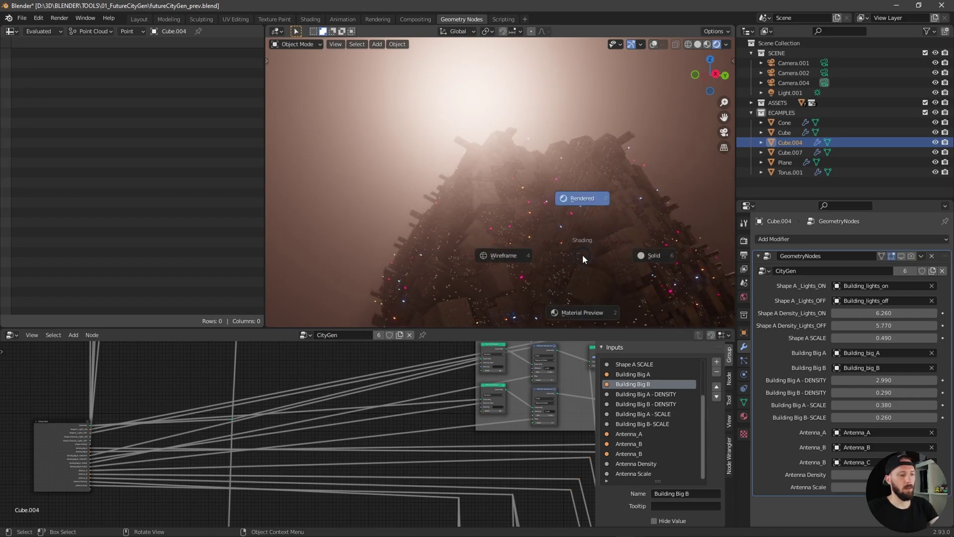
pyautogui.click(585, 306)
pyautogui.click(684, 259)
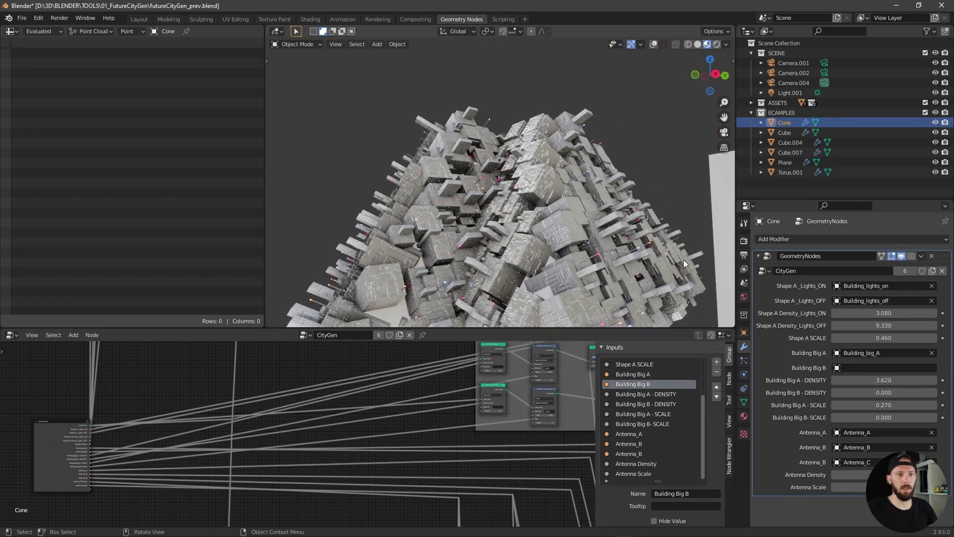
pyautogui.moveTo(576, 249)
pyautogui.mouseDown(button='middle')
pyautogui.moveTo(486, 291)
pyautogui.moveTo(544, 298)
pyautogui.moveTo(607, 262)
pyautogui.moveTo(653, 253)
pyautogui.moveTo(590, 247)
pyautogui.moveTo(556, 272)
pyautogui.moveTo(572, 265)
pyautogui.mouseUp(button='middle')
pyautogui.click(901, 256)
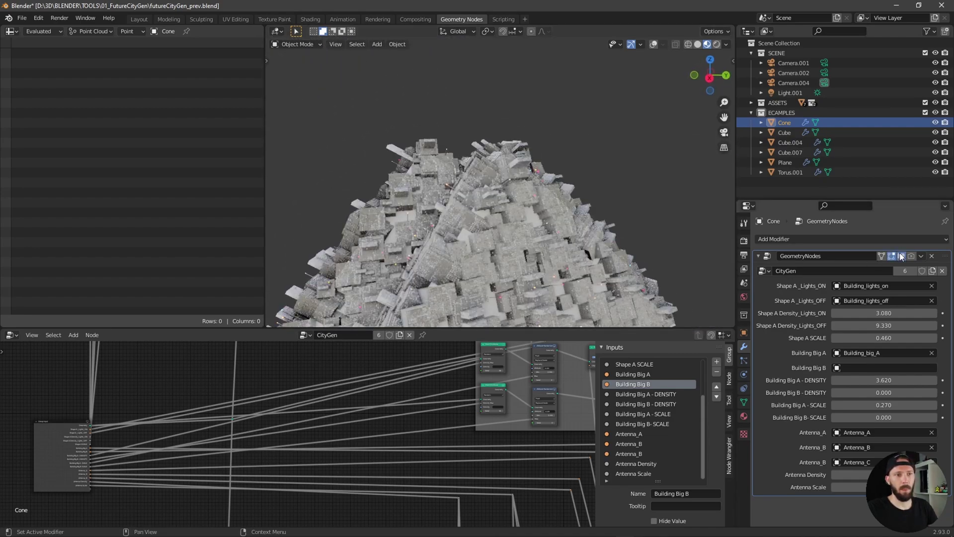
pyautogui.click(901, 255)
pyautogui.moveTo(469, 229); pyautogui.dragTo(132, 219, button='middle')
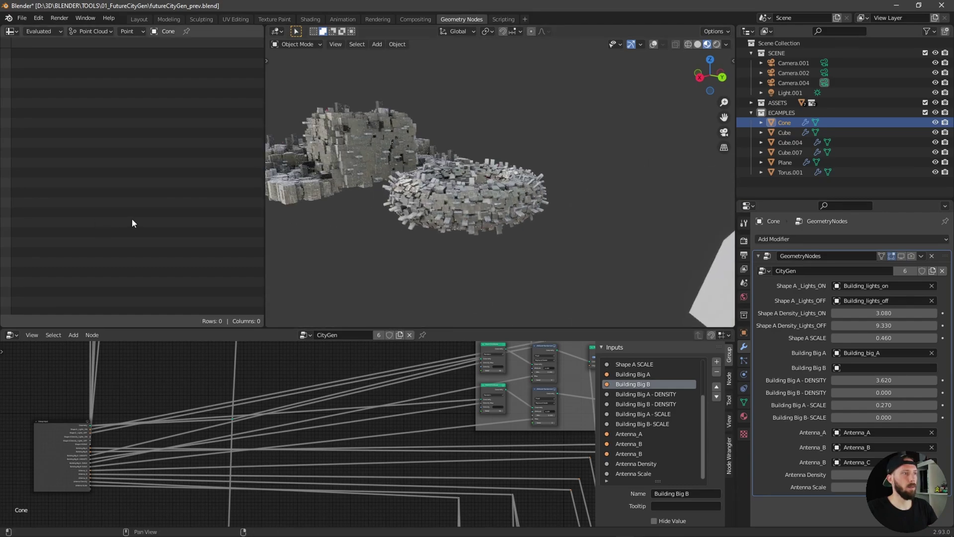
# Select the torus-shaped building cluster and zoom in on it
pyautogui.click(450, 207)
pyautogui.scroll(3, 452, 208)
pyautogui.moveTo(454, 210); pyautogui.dragTo(462, 218, button='middle')
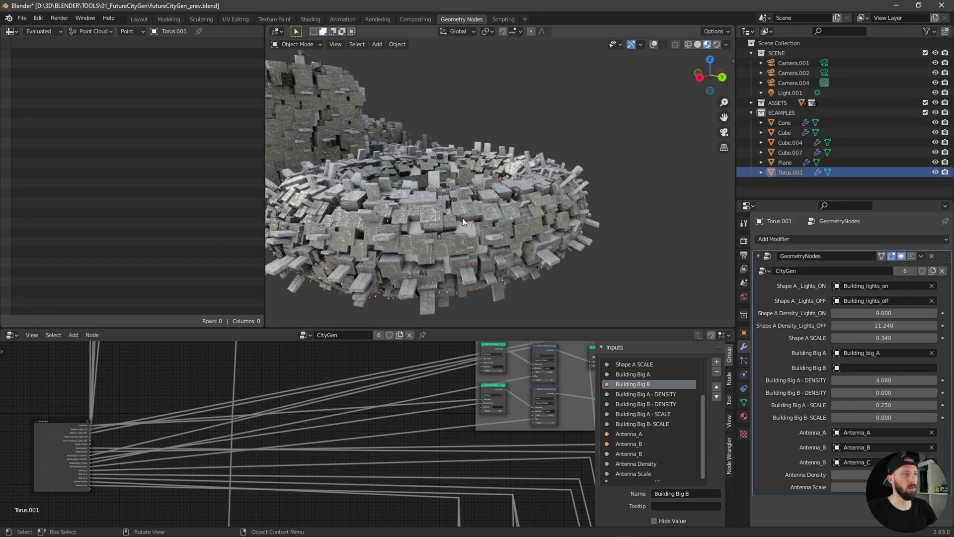
pyautogui.scroll(3, 441, 238)
pyautogui.scroll(-3, 447, 233)
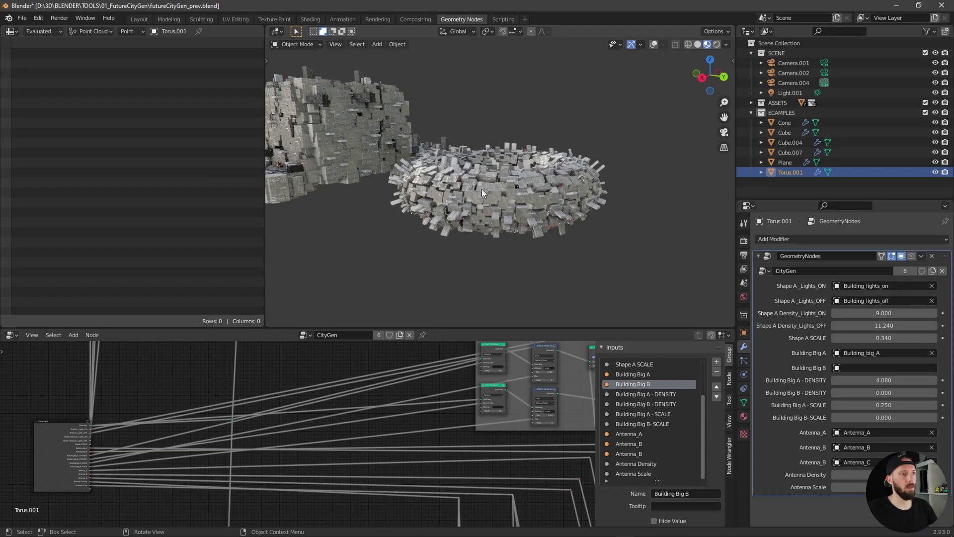
pyautogui.scroll(5, 482, 189)
pyautogui.scroll(-4, 482, 189)
# Switch to Rendered shading and orbit slightly over the torus city
pyautogui.press('z')
pyautogui.click(565, 197)
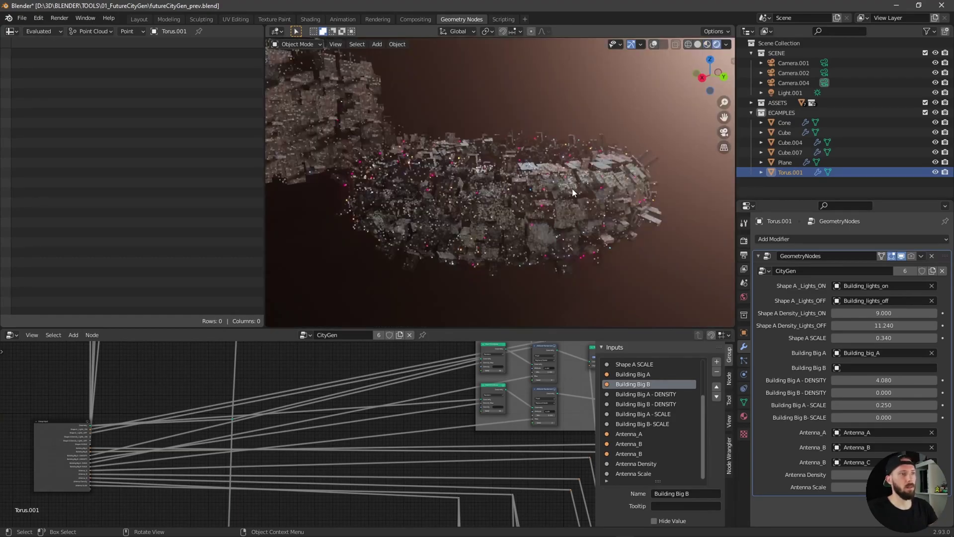
pyautogui.scroll(4, 570, 190)
pyautogui.moveTo(569, 189)
pyautogui.mouseDown(button='middle')
pyautogui.moveTo(560, 197)
pyautogui.moveTo(574, 203)
pyautogui.moveTo(607, 191)
pyautogui.moveTo(571, 242)
pyautogui.moveTo(559, 236)
pyautogui.moveTo(585, 235)
pyautogui.moveTo(473, 219)
pyautogui.moveTo(710, 255)
pyautogui.moveTo(464, 220)
pyautogui.moveTo(494, 217)
pyautogui.moveTo(496, 196)
pyautogui.moveTo(544, 198)
pyautogui.moveTo(539, 214)
pyautogui.moveTo(559, 223)
pyautogui.moveTo(516, 242)
pyautogui.moveTo(539, 245)
pyautogui.moveTo(520, 251)
pyautogui.mouseUp(button='middle')
# Select Plane, turn off its GeometryNodes viewport display, and switch to Solid shading
pyautogui.click(535, 229)
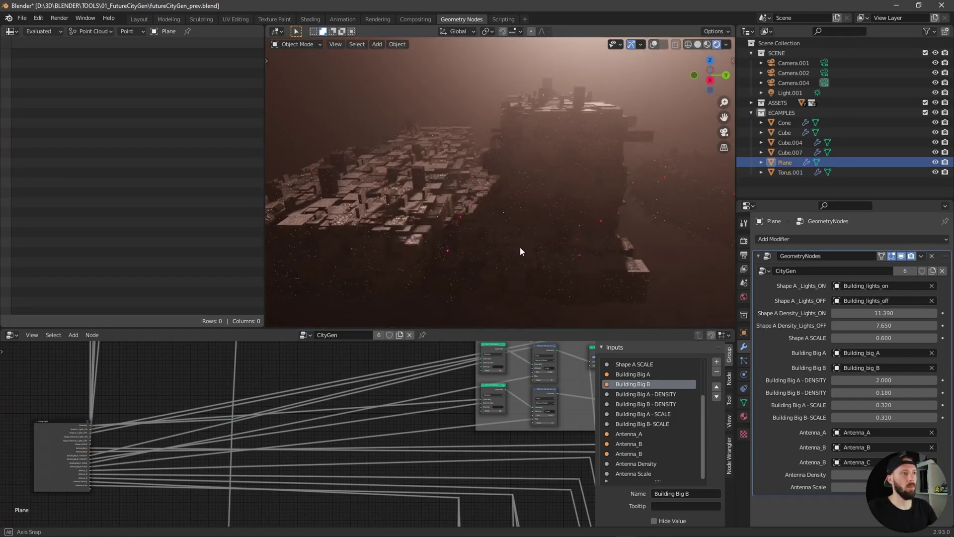
pyautogui.click(901, 257)
pyautogui.moveTo(507, 204); pyautogui.dragTo(554, 238, button='middle')
pyautogui.press('z')
pyautogui.click(616, 234)
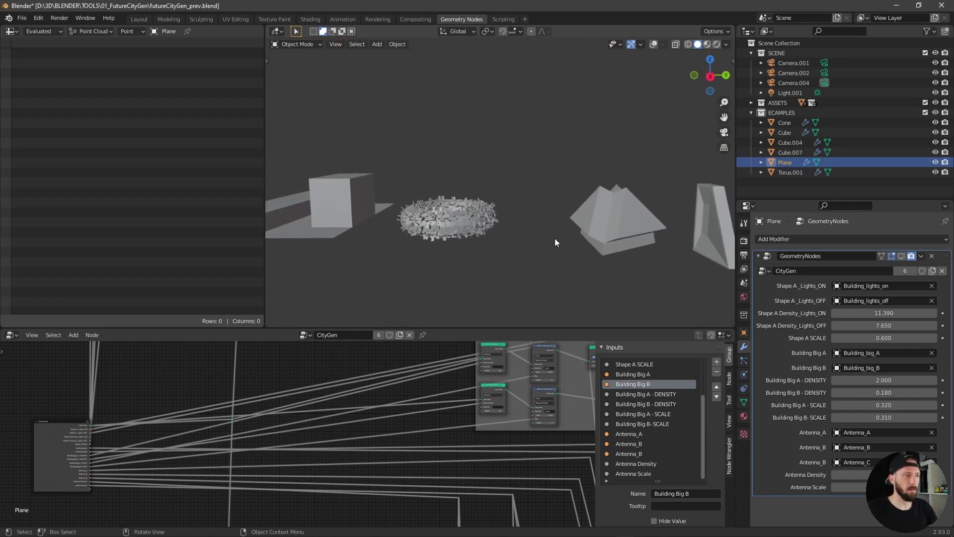
# Add a new plane mesh to the scene
pyautogui.hotkey('shift', 'a')
pyautogui.moveTo(547, 235)
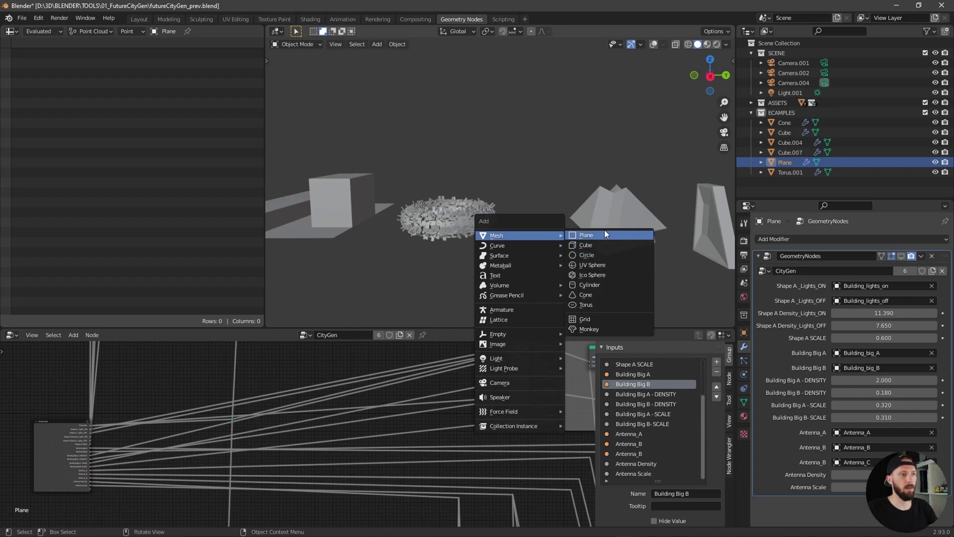
pyautogui.click(604, 234)
pyautogui.scroll(-4, 612, 236)
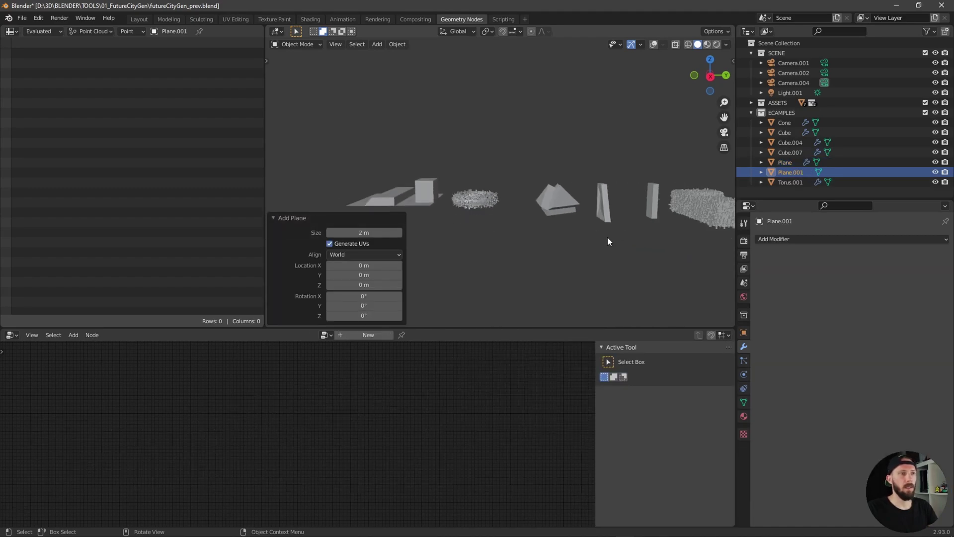
pyautogui.moveTo(608, 237); pyautogui.dragTo(603, 255, button='middle')
# Move the new plane along Y away from the cities and frame it
pyautogui.press('g')
pyautogui.press('y')
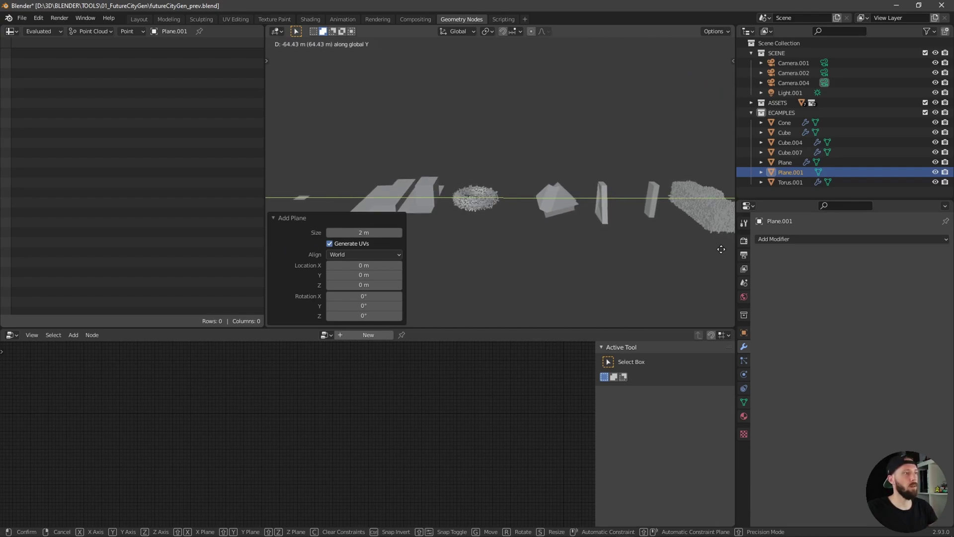
pyautogui.click(721, 249)
pyautogui.press('KP_Decimal')
pyautogui.moveTo(531, 209); pyautogui.dragTo(619, 198, button='middle')
pyautogui.moveTo(438, 189); pyautogui.dragTo(528, 201, button='middle')
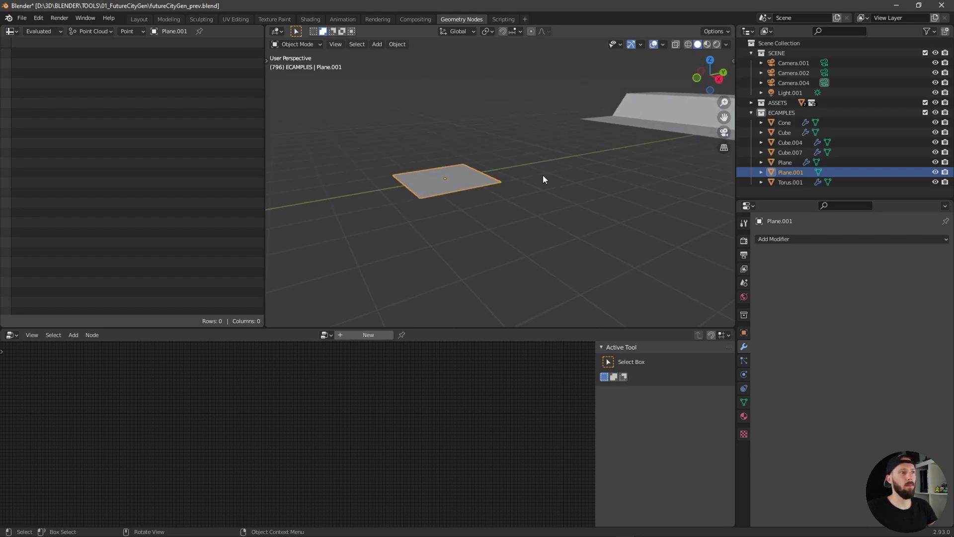
# In Edit Mode, scale the plane up to 1.697
pyautogui.press('Tab')
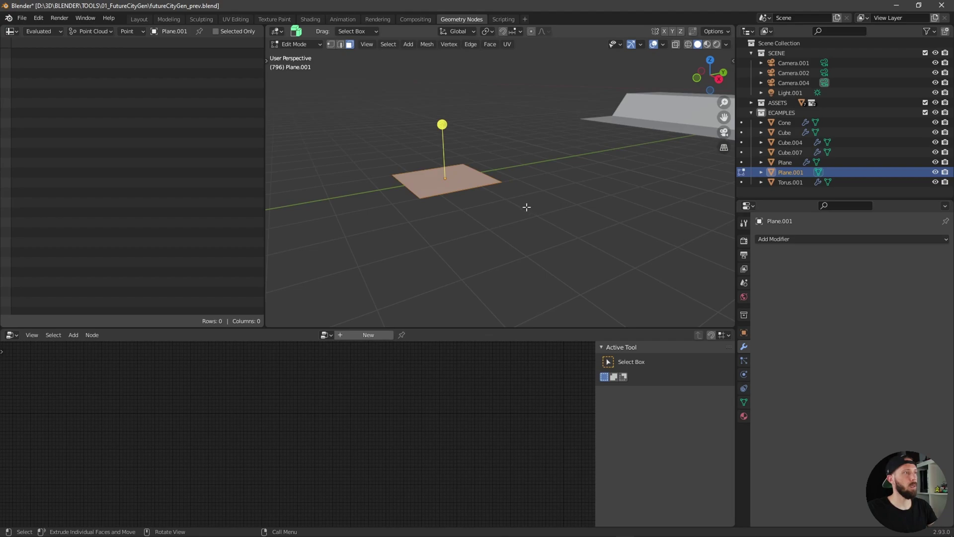
pyautogui.press('s')
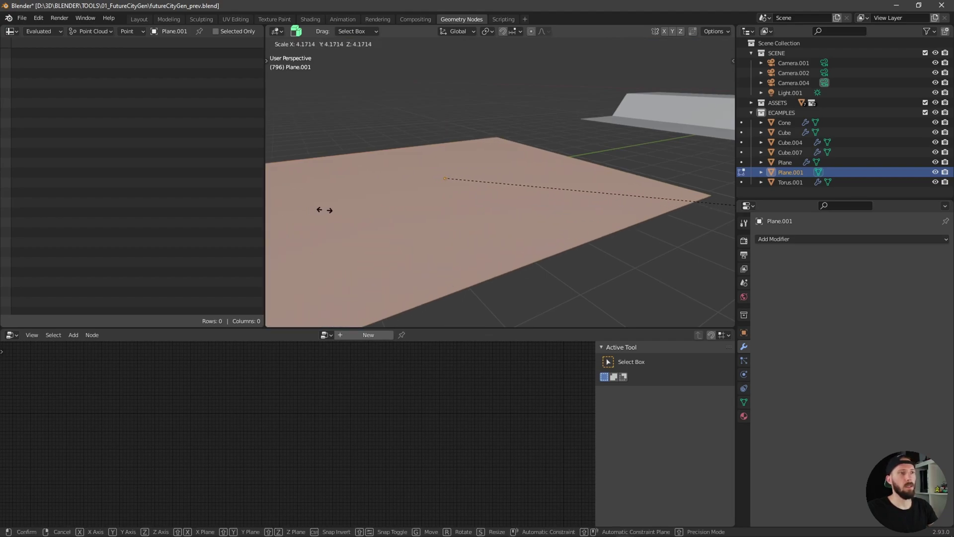
pyautogui.click(350, 206)
pyautogui.moveTo(356, 206); pyautogui.dragTo(518, 223, button='middle')
pyautogui.press('s')
pyautogui.click(502, 215)
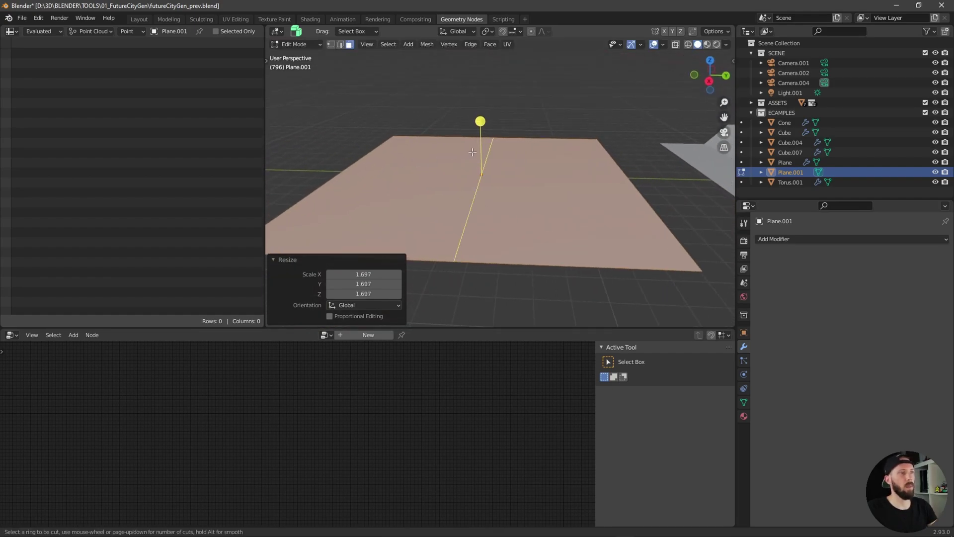
# Add four loop cuts across the plane, dividing it into a grid of faces
pyautogui.click(503, 131)
pyautogui.click(554, 132)
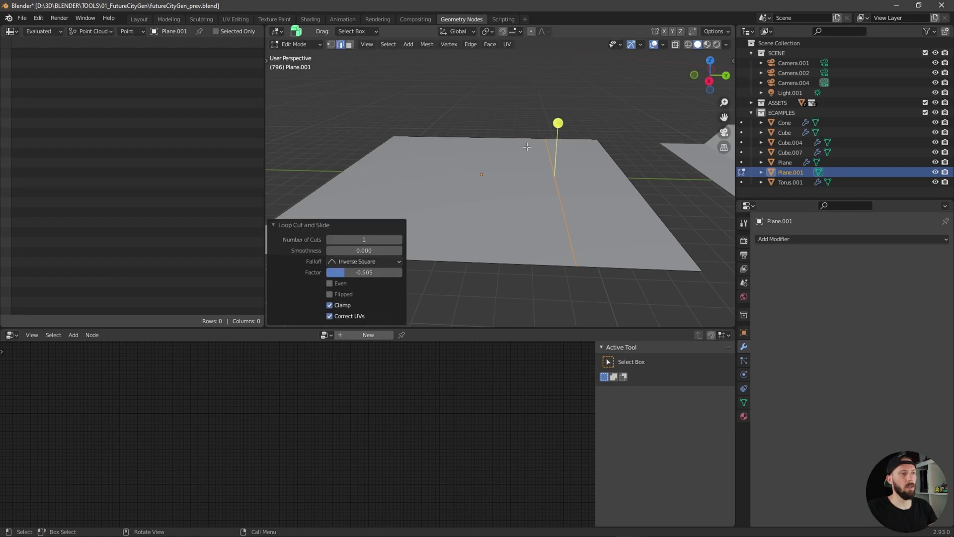
pyautogui.click(469, 142)
pyautogui.click(498, 143)
pyautogui.moveTo(499, 143); pyautogui.dragTo(629, 187, button='middle')
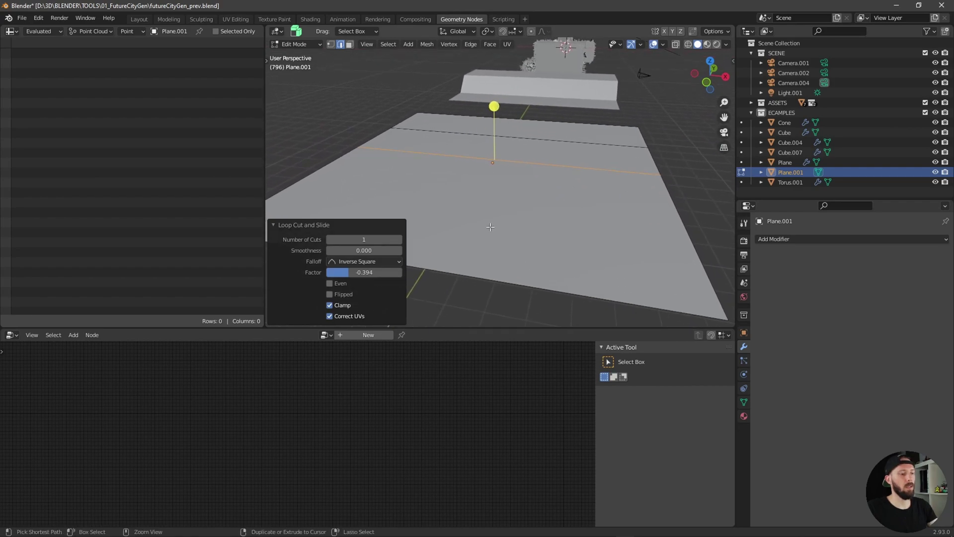
pyautogui.click(503, 152)
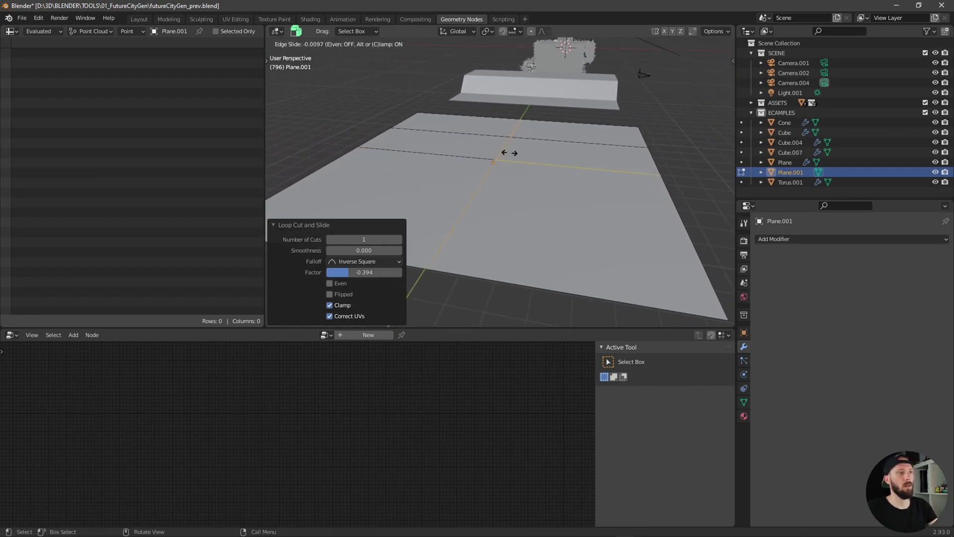
pyautogui.click(578, 166)
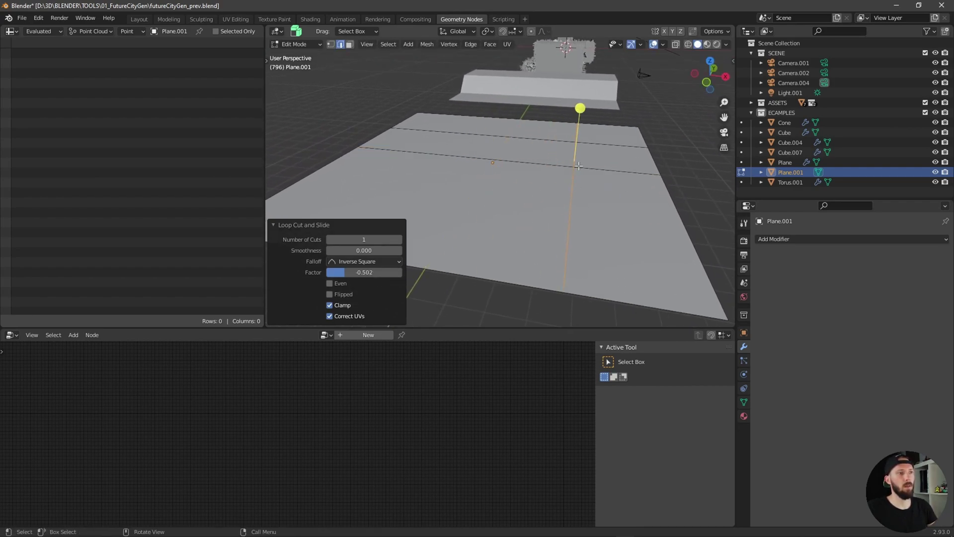
pyautogui.click(433, 143)
pyautogui.click(462, 145)
pyautogui.moveTo(462, 145); pyautogui.dragTo(524, 191, button='middle')
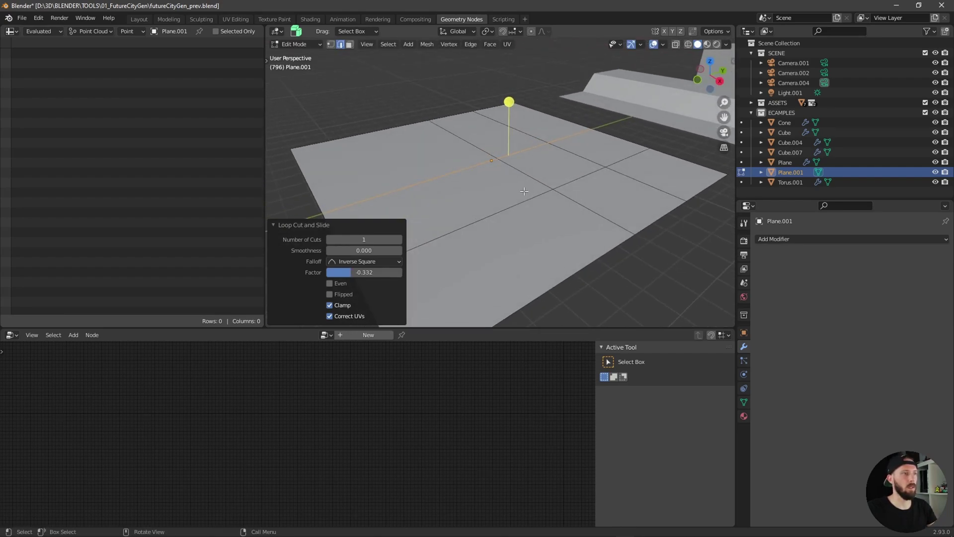
# Extrude two grid faces upward into boxes, the far-right one taller
pyautogui.click(474, 199)
pyautogui.press('e')
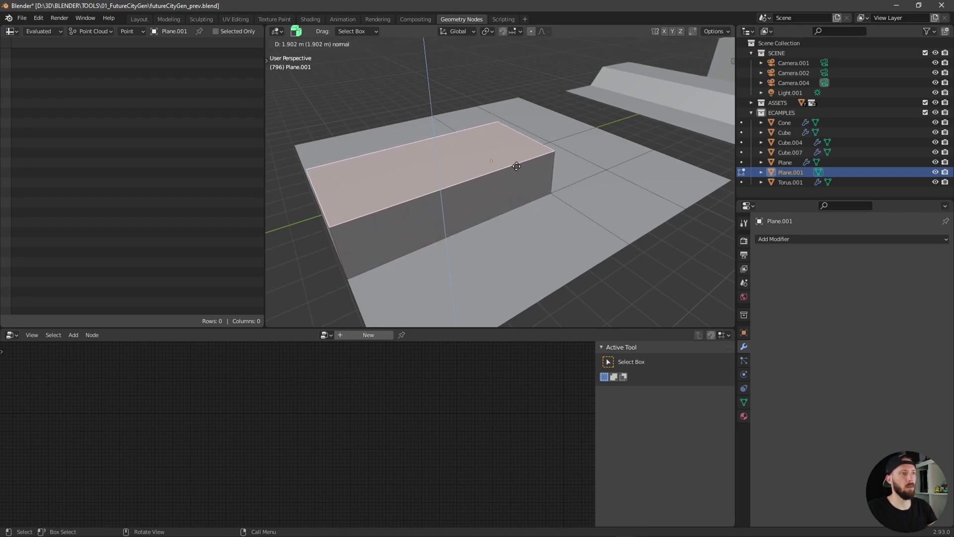
pyautogui.click(512, 169)
pyautogui.moveTo(512, 169); pyautogui.dragTo(514, 186, button='middle')
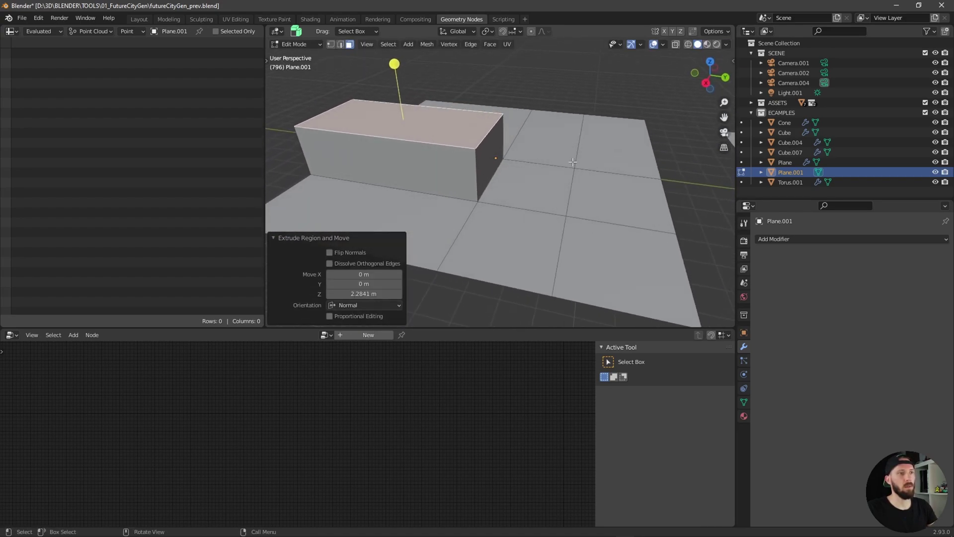
pyautogui.click(582, 154)
pyautogui.press('e')
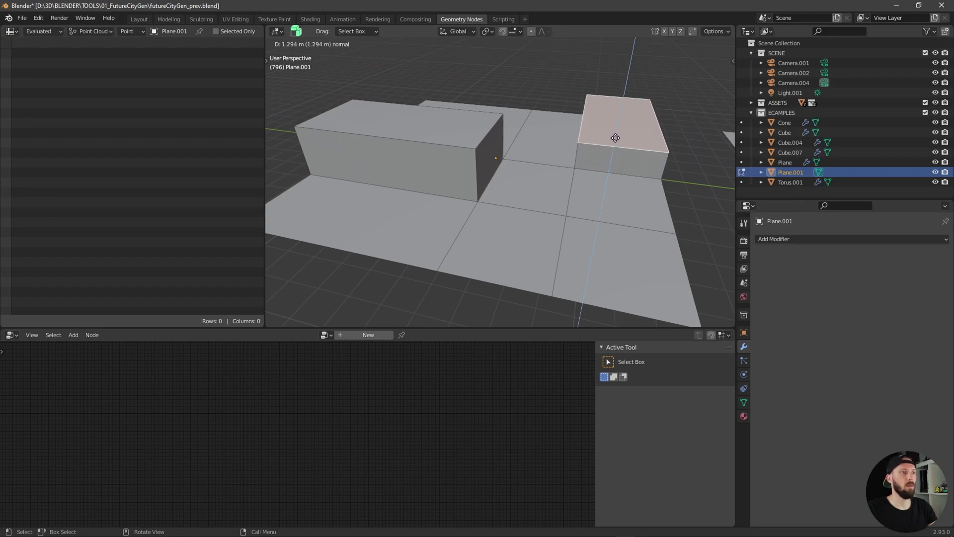
pyautogui.click(621, 70)
pyautogui.moveTo(621, 69); pyautogui.dragTo(396, 72, button='middle')
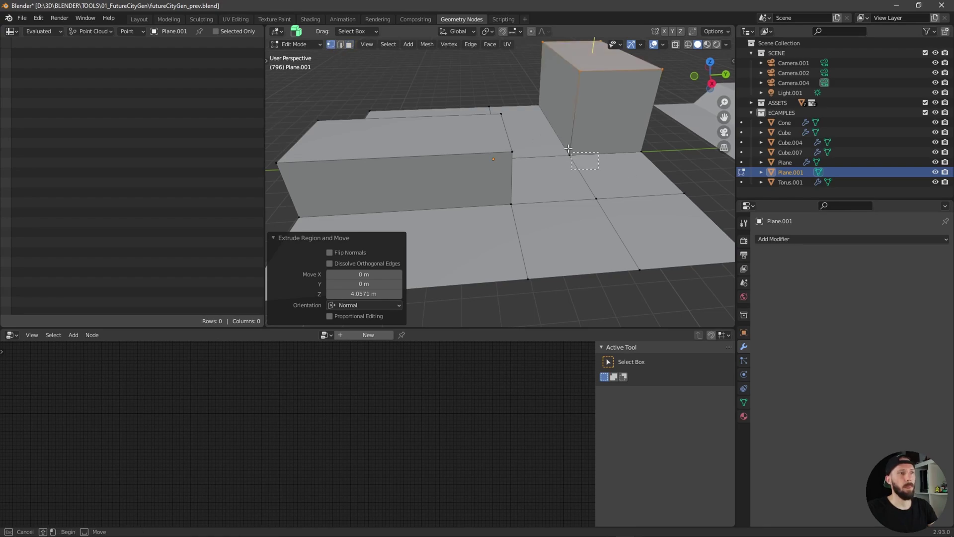
# Move the tall box's base edge along Y to slant the box
pyautogui.moveTo(568, 148); pyautogui.dragTo(559, 123)
pyautogui.press('g')
pyautogui.press('y')
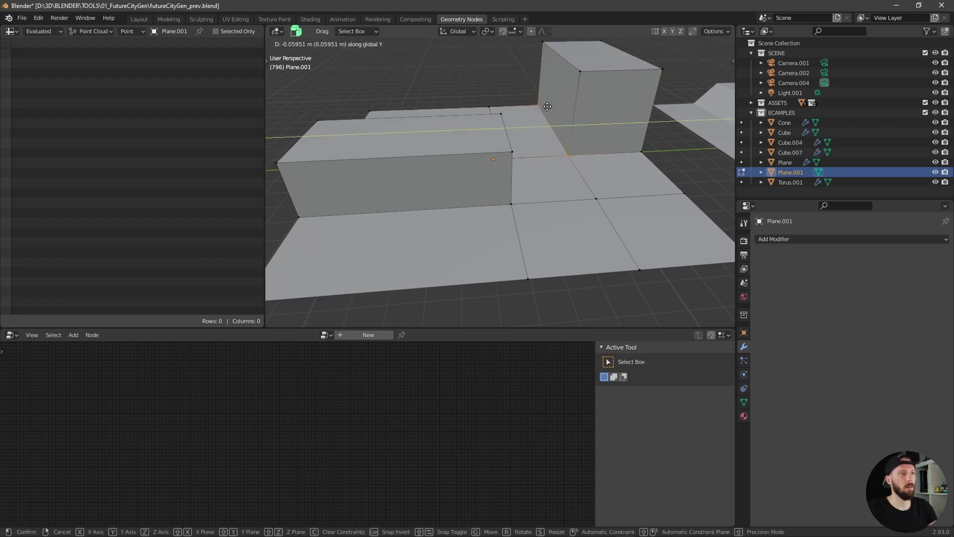
pyautogui.click(517, 116)
pyautogui.moveTo(572, 164); pyautogui.dragTo(582, 195, button='middle')
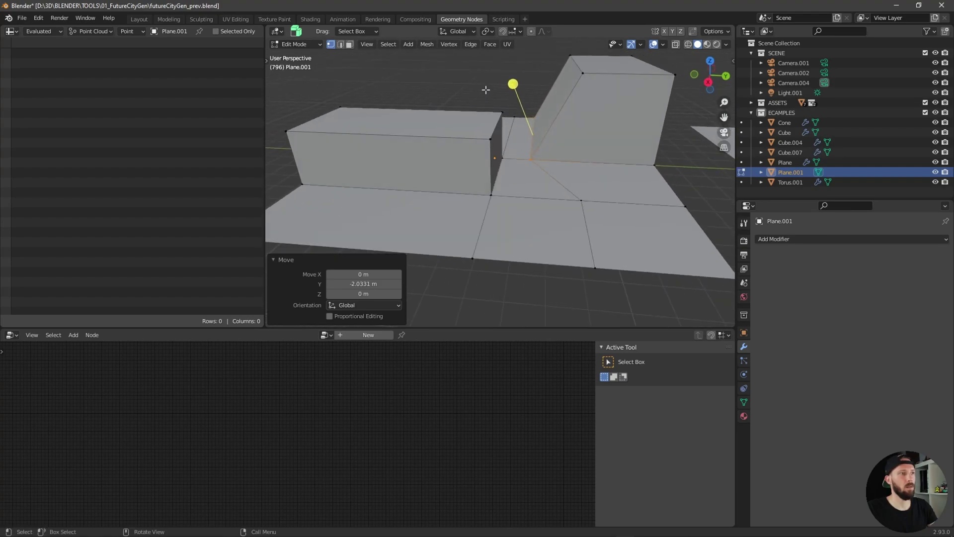
# Shift another selected face along Y to form a sloped face
pyautogui.moveTo(514, 115); pyautogui.dragTo(498, 144)
pyautogui.moveTo(498, 145); pyautogui.dragTo(499, 207, button='middle')
pyautogui.press('g')
pyautogui.press('y')
pyautogui.click(465, 171)
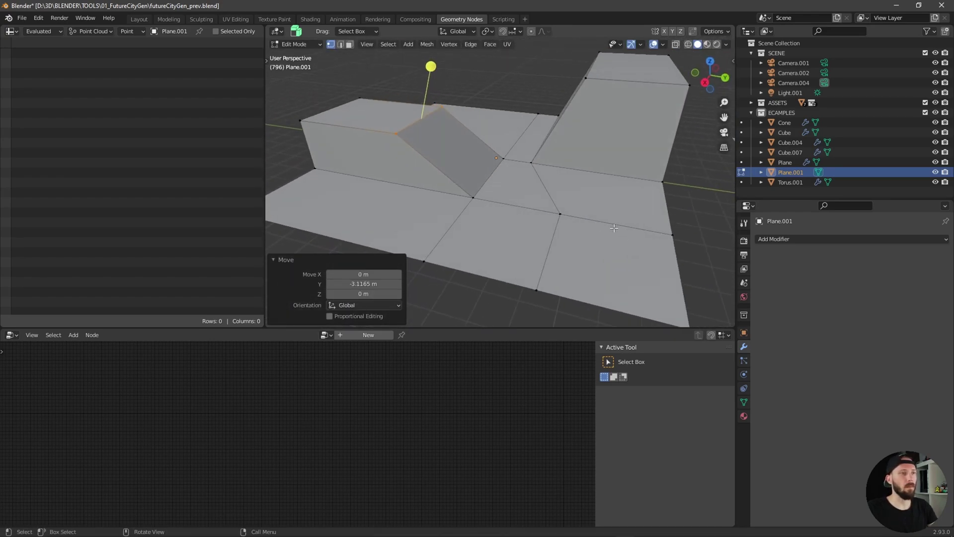
# Add a Geometry Nodes modifier to Plane.001 and switch its node group to CityGen
pyautogui.press('Tab')
pyautogui.moveTo(567, 215); pyautogui.dragTo(567, 287, button='middle')
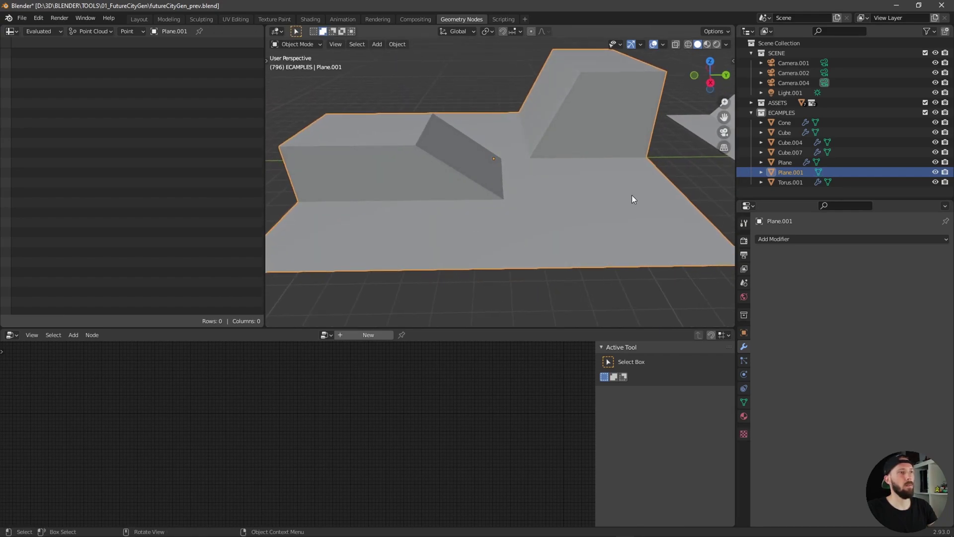
pyautogui.click(790, 239)
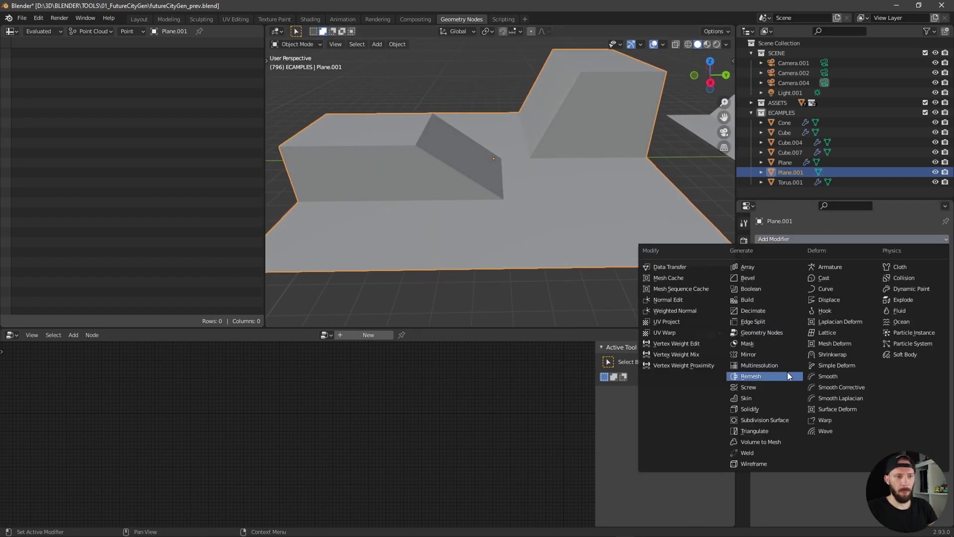
pyautogui.click(781, 332)
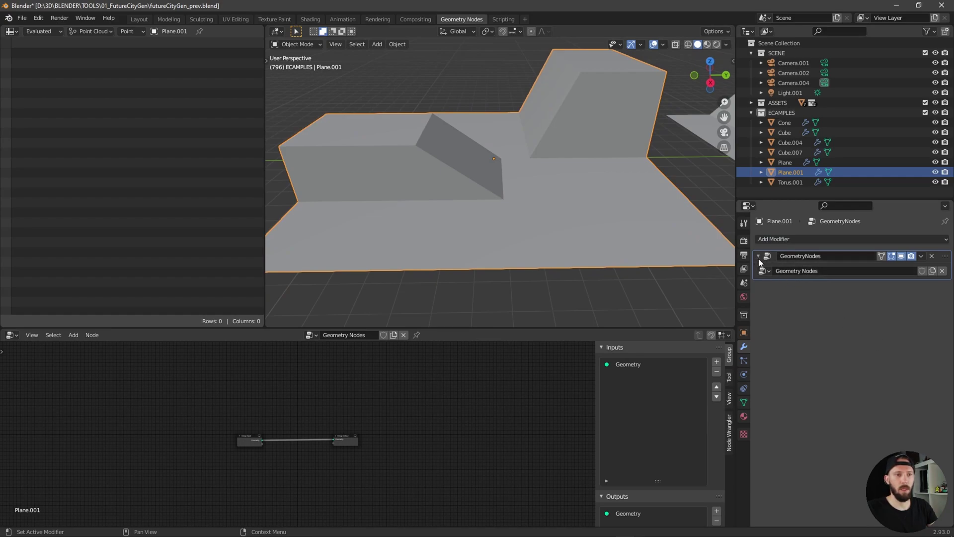
pyautogui.click(789, 272)
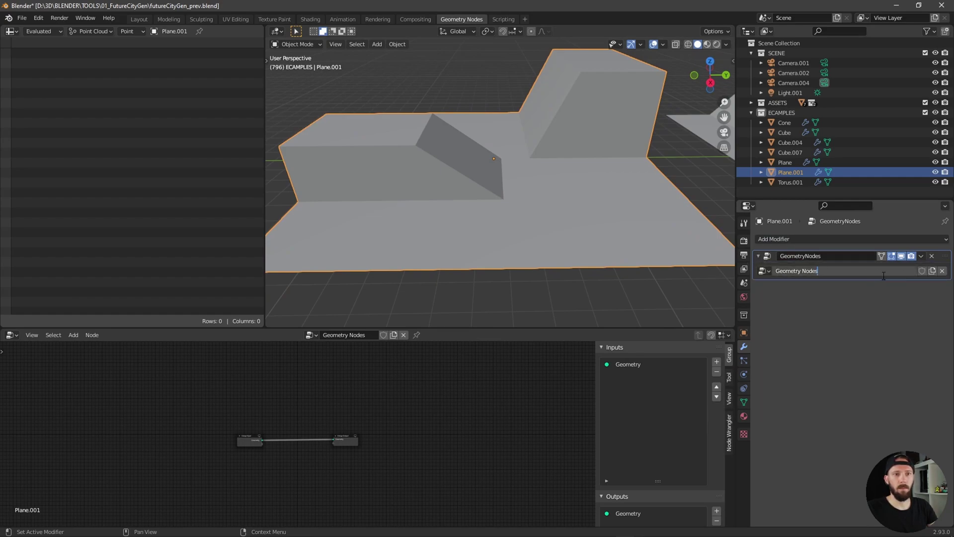
pyautogui.click(765, 271)
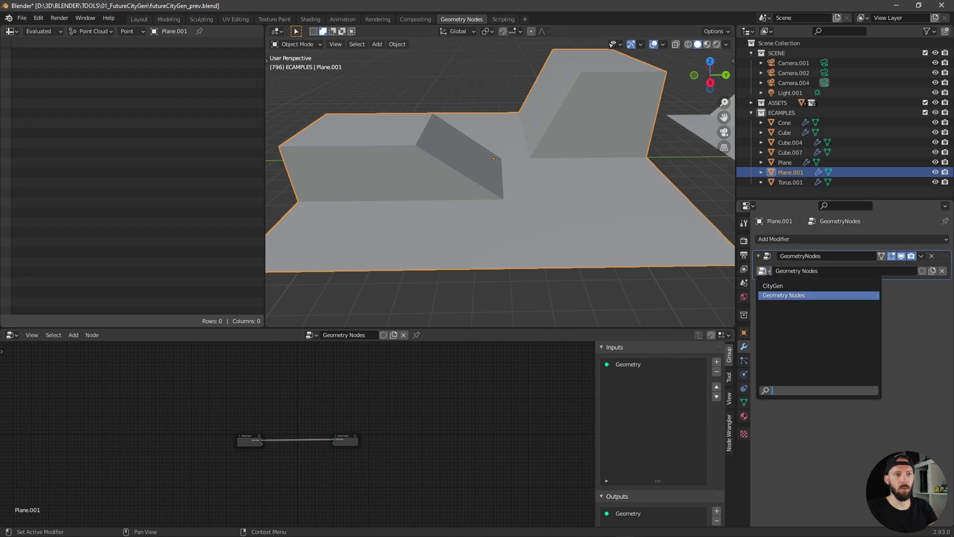
pyautogui.click(784, 286)
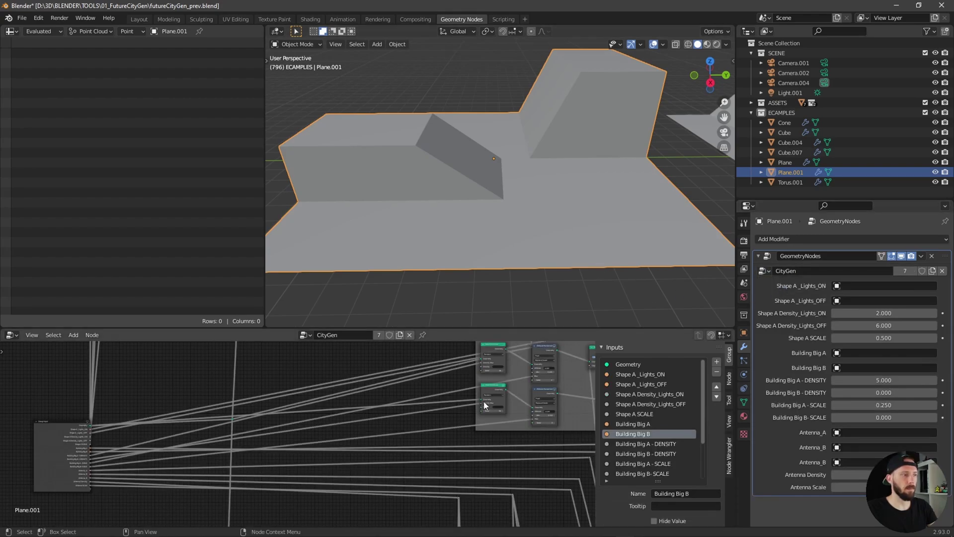
pyautogui.scroll(-1, 508, 397)
pyautogui.moveTo(529, 394); pyautogui.dragTo(509, 422, button='middle')
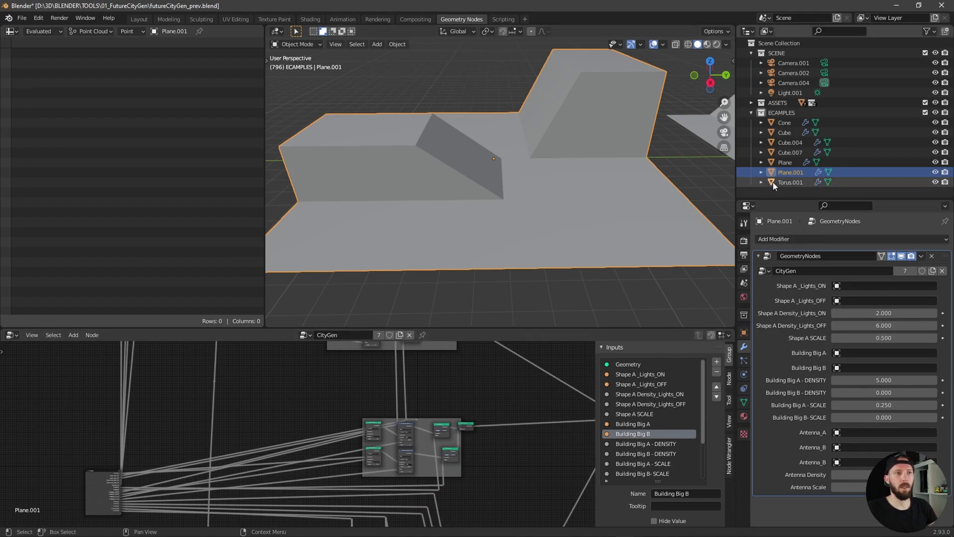
# Expand ASSETS and plug Building_lights_on/off and Building_big_A/B into their CityGen inputs
pyautogui.click(753, 113)
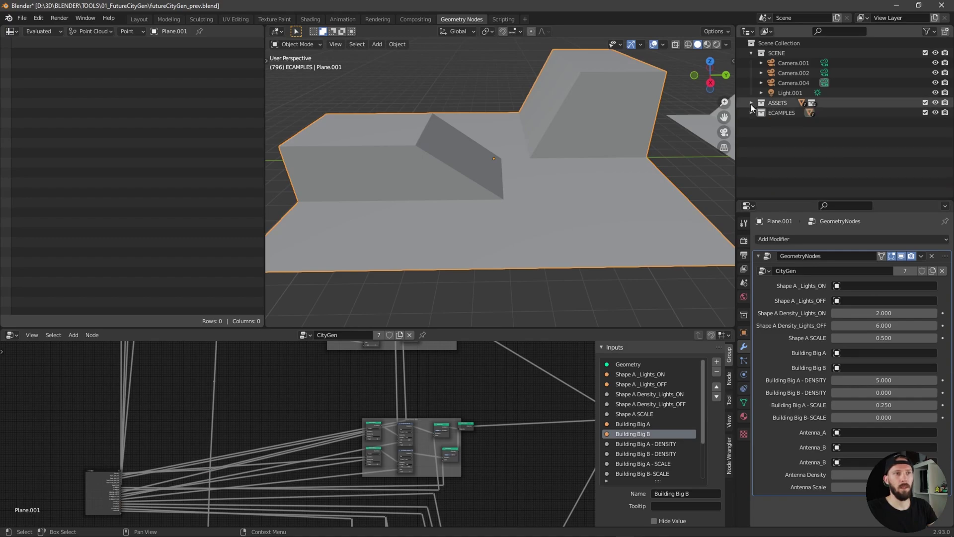
pyautogui.click(751, 103)
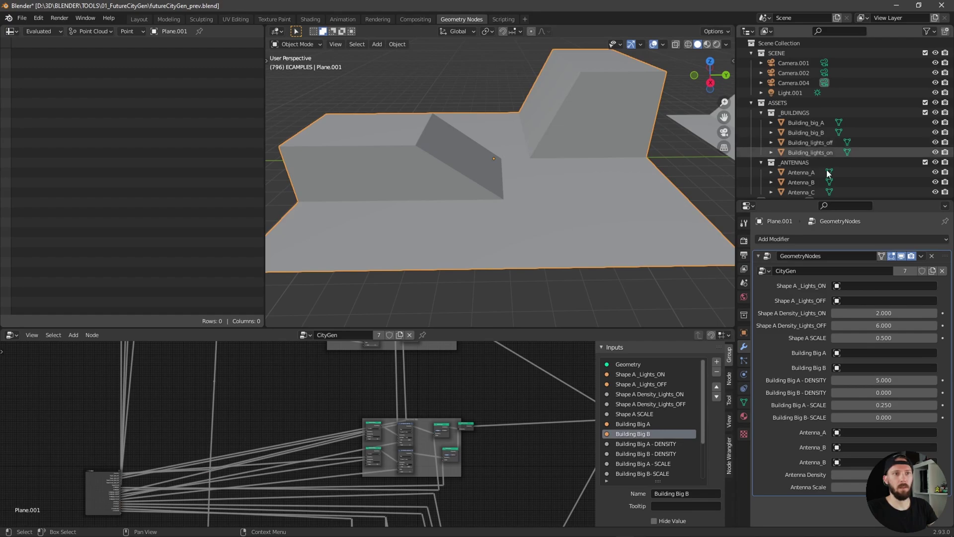
pyautogui.moveTo(814, 151); pyautogui.dragTo(856, 286)
pyautogui.moveTo(815, 131); pyautogui.dragTo(857, 302)
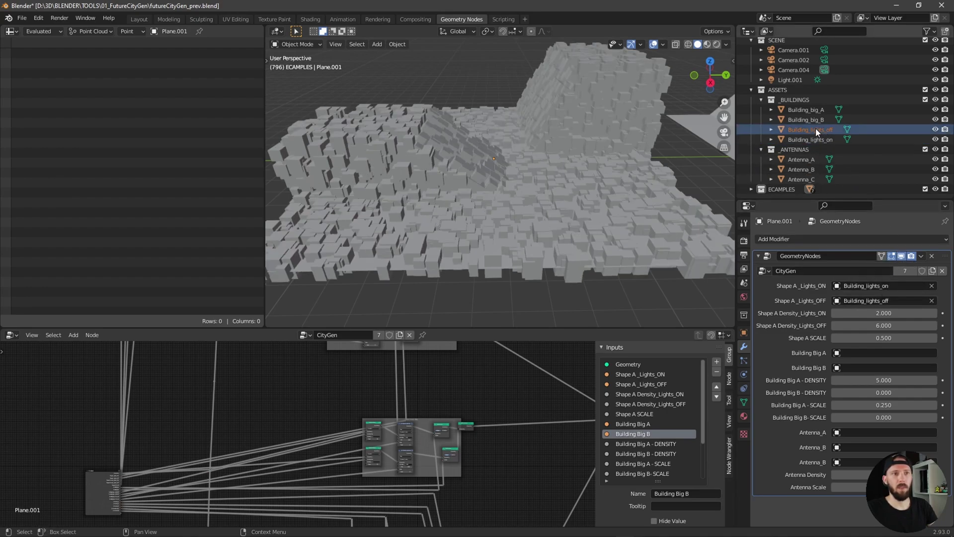
pyautogui.moveTo(813, 112); pyautogui.dragTo(862, 353)
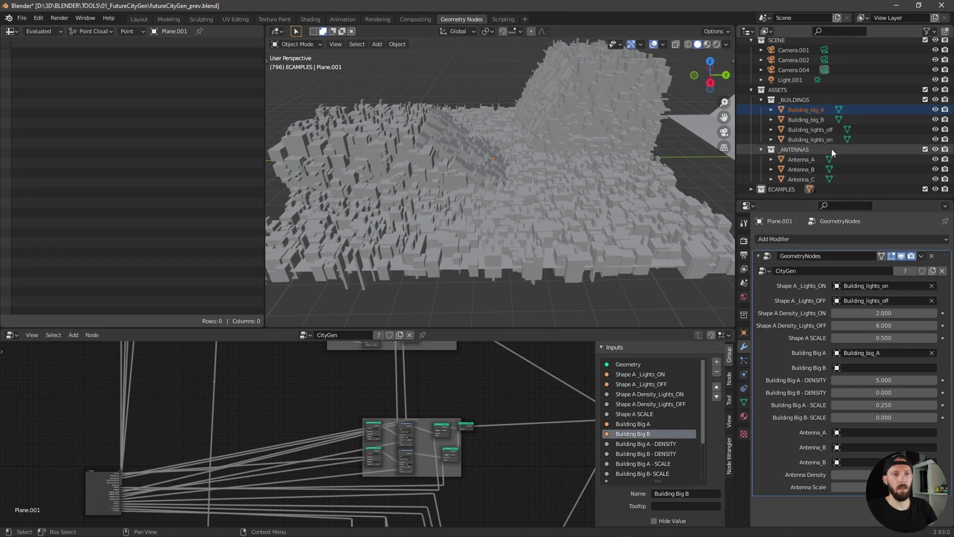
pyautogui.moveTo(813, 120); pyautogui.dragTo(859, 368)
# Assign Antenna_A, Antenna_B and Antenna_C to the three CityGen antenna inputs
pyautogui.moveTo(801, 160); pyautogui.dragTo(926, 310)
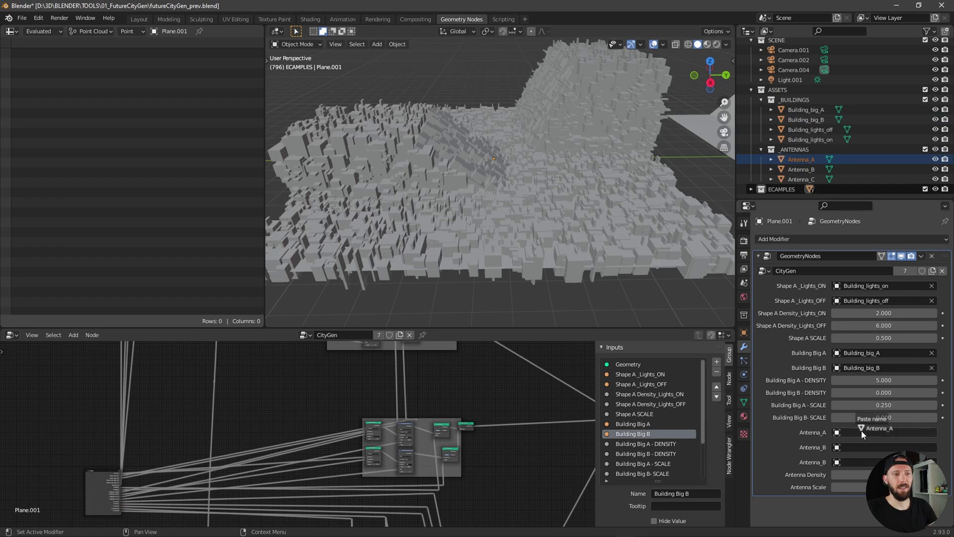
pyautogui.moveTo(807, 170); pyautogui.dragTo(904, 392)
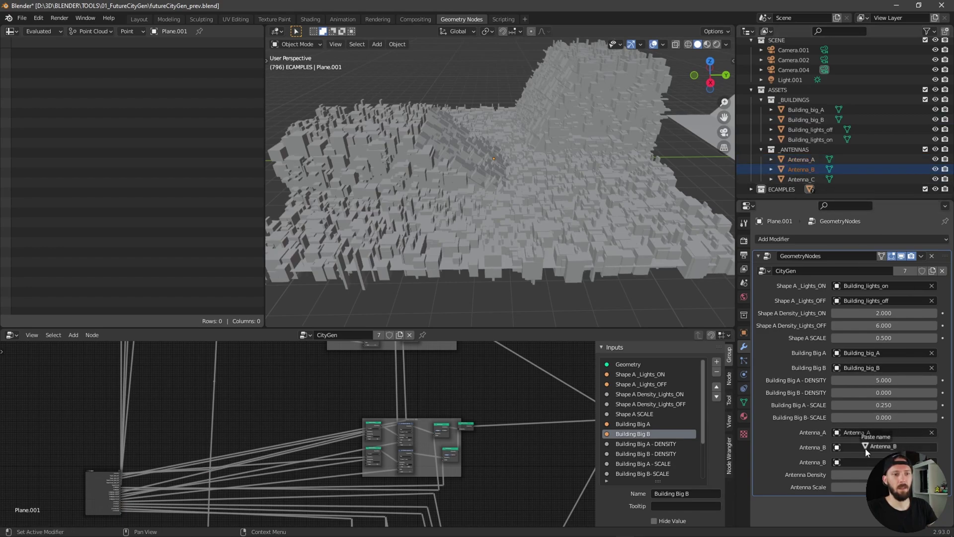
pyautogui.moveTo(865, 450); pyautogui.dragTo(866, 447)
pyautogui.moveTo(794, 178); pyautogui.dragTo(887, 381)
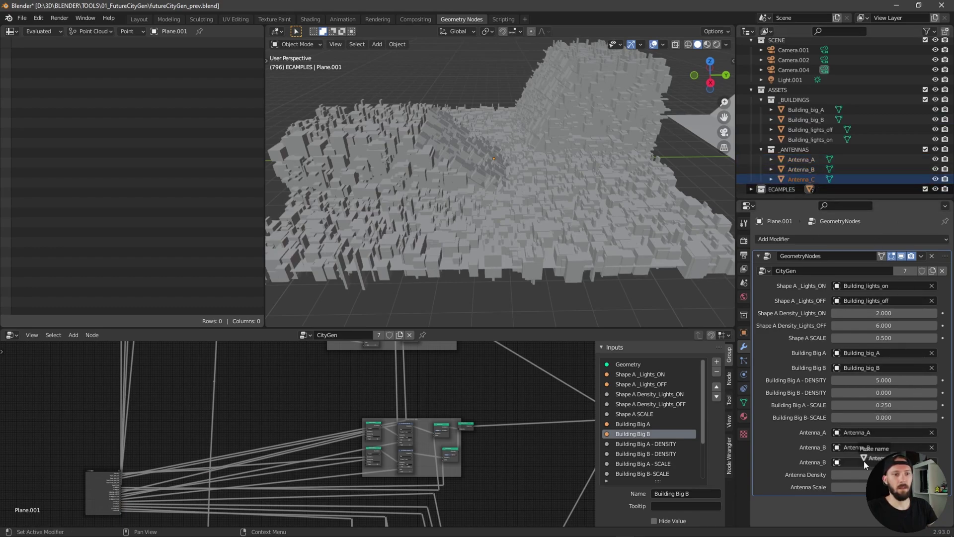
pyautogui.moveTo(863, 461); pyautogui.dragTo(864, 461)
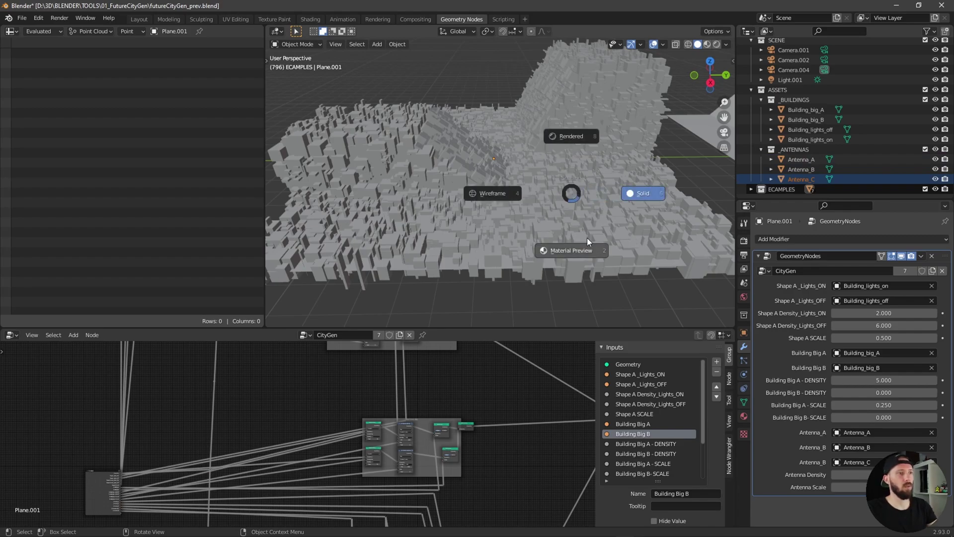
# Switch to Material Preview and set Shape A scale 0.600 and lights-off density 15.680
pyautogui.click(580, 239)
pyautogui.scroll(6, 550, 213)
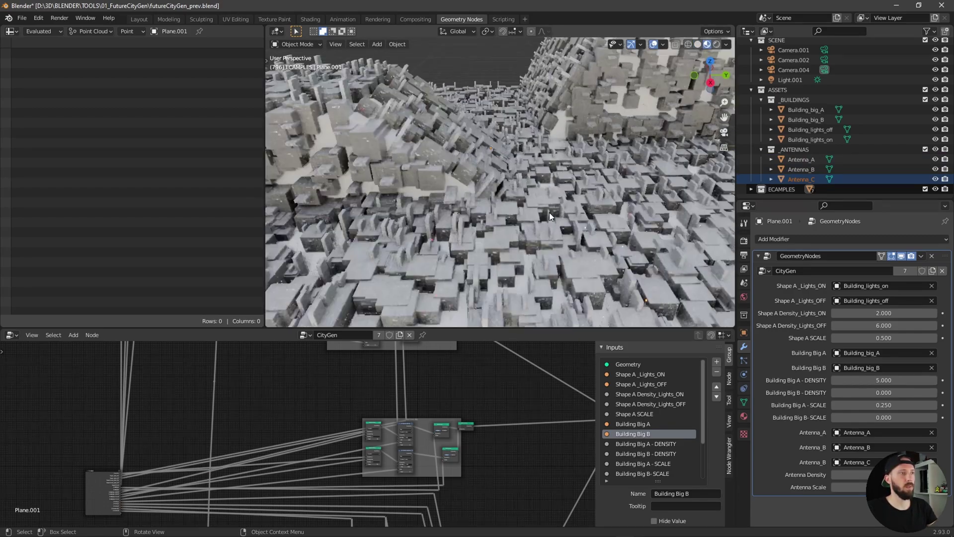
pyautogui.moveTo(550, 212); pyautogui.dragTo(593, 231, button='middle')
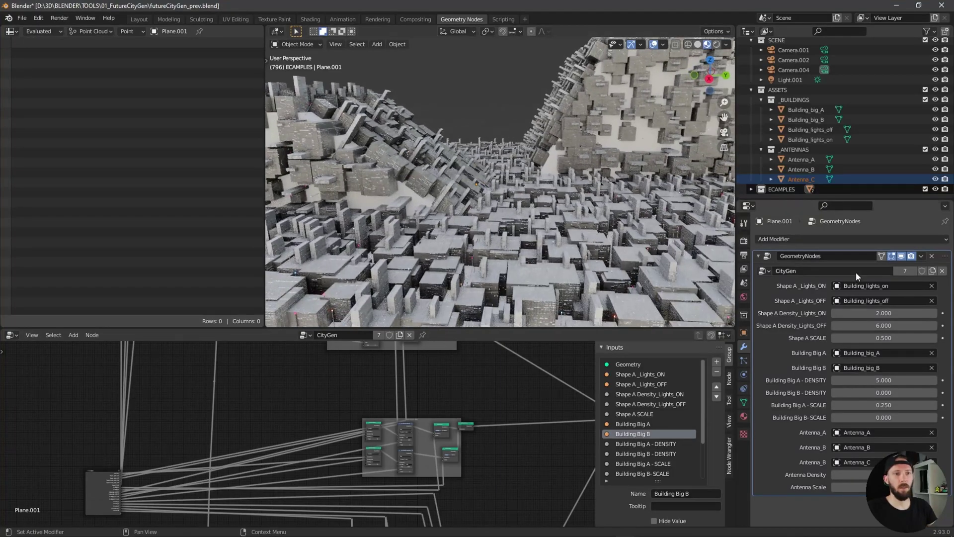
pyautogui.moveTo(571, 264); pyautogui.dragTo(595, 267, button='middle')
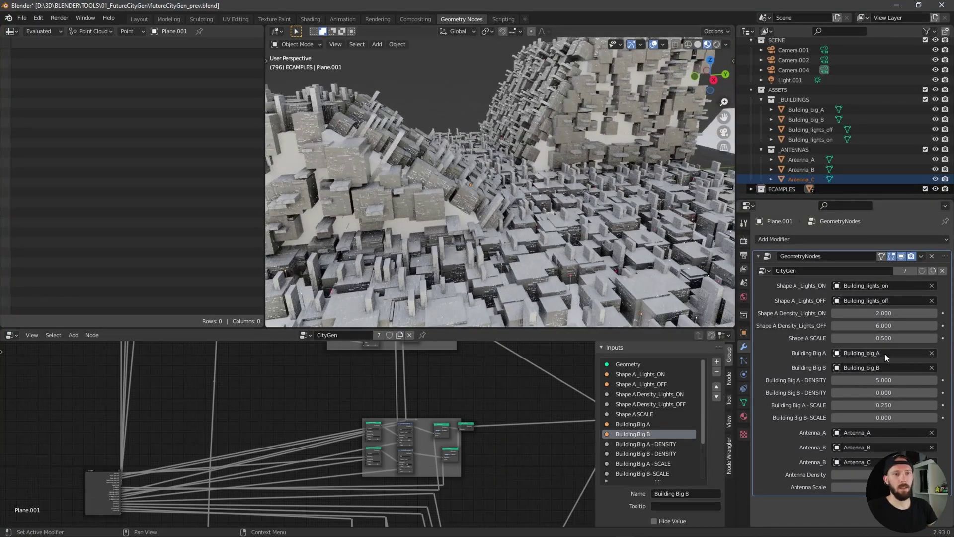
pyautogui.moveTo(877, 338)
pyautogui.mouseDown()
pyautogui.moveTo(862, 338)
pyautogui.moveTo(884, 338)
pyautogui.moveTo(869, 326)
pyautogui.mouseUp()
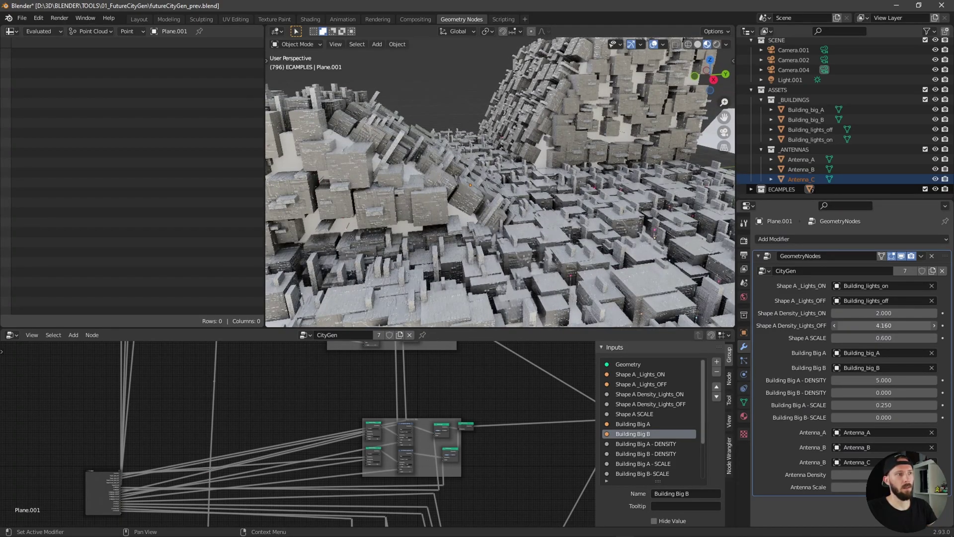
pyautogui.moveTo(884, 325)
pyautogui.mouseDown()
pyautogui.moveTo(953, 325)
pyautogui.moveTo(895, 325)
pyautogui.mouseUp()
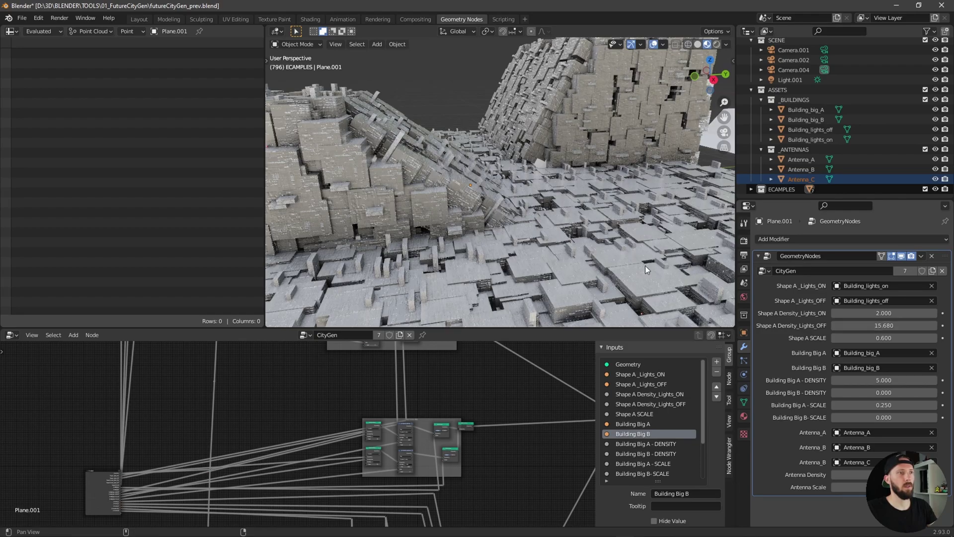
# Set Building Big B density 1.830 and scale 0.180, Big A scale 0.270, and raise antenna density
pyautogui.moveTo(645, 269); pyautogui.dragTo(550, 170, button='middle')
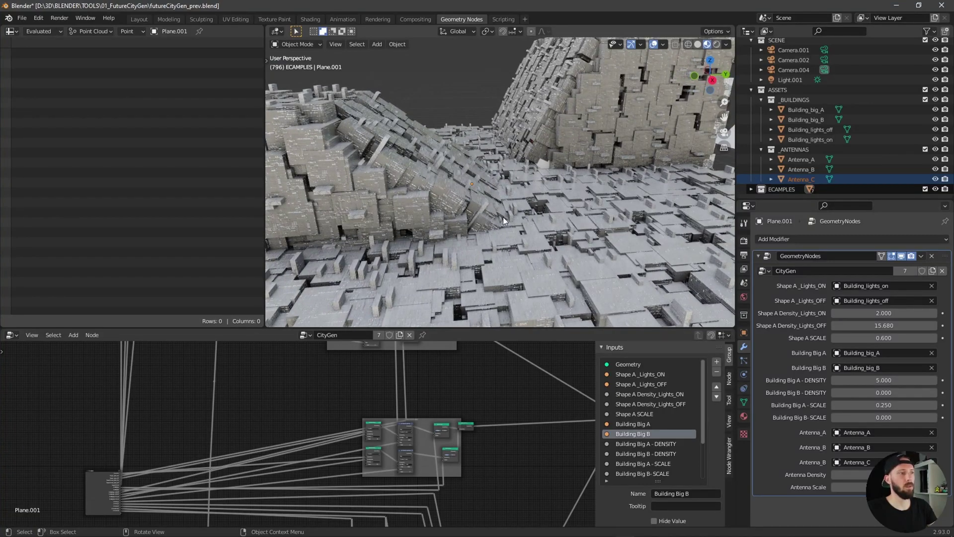
pyautogui.moveTo(503, 216); pyautogui.dragTo(592, 245, button='middle')
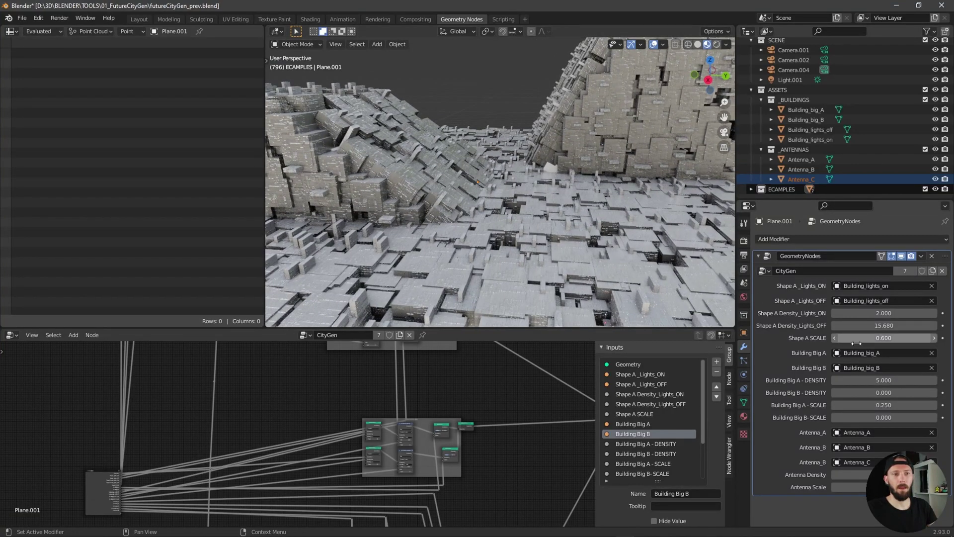
pyautogui.moveTo(876, 394); pyautogui.dragTo(880, 393)
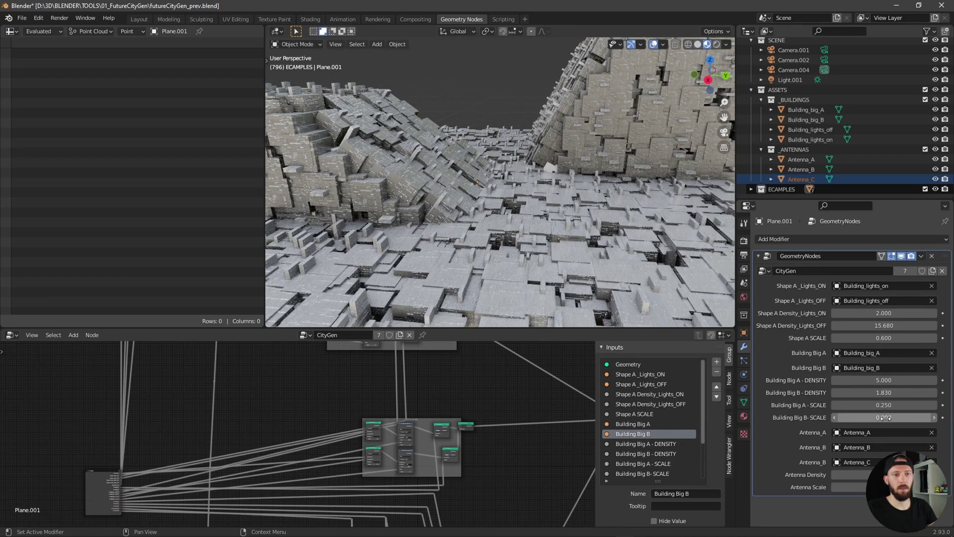
pyautogui.moveTo(884, 418); pyautogui.dragTo(883, 405)
pyautogui.moveTo(644, 240); pyautogui.dragTo(618, 232, button='middle')
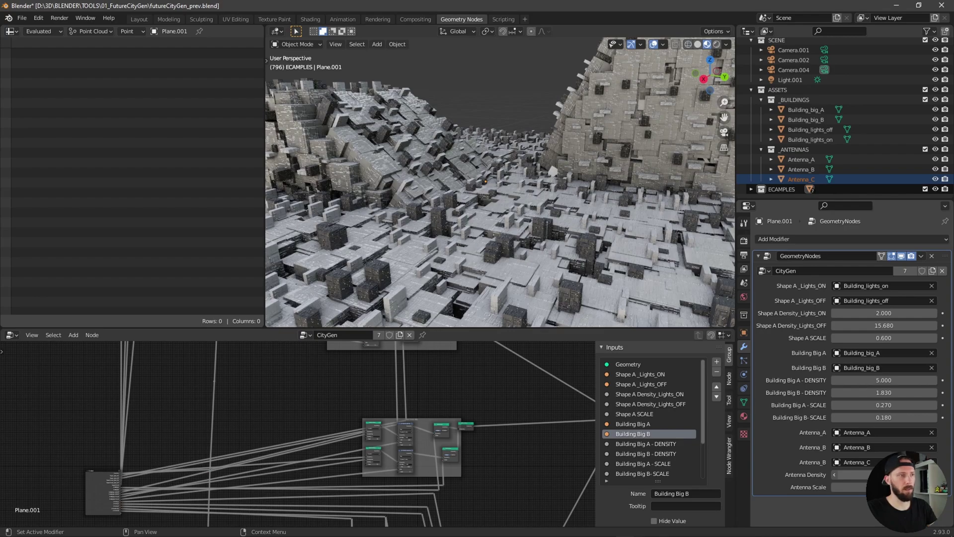
pyautogui.moveTo(875, 475); pyautogui.dragTo(871, 487)
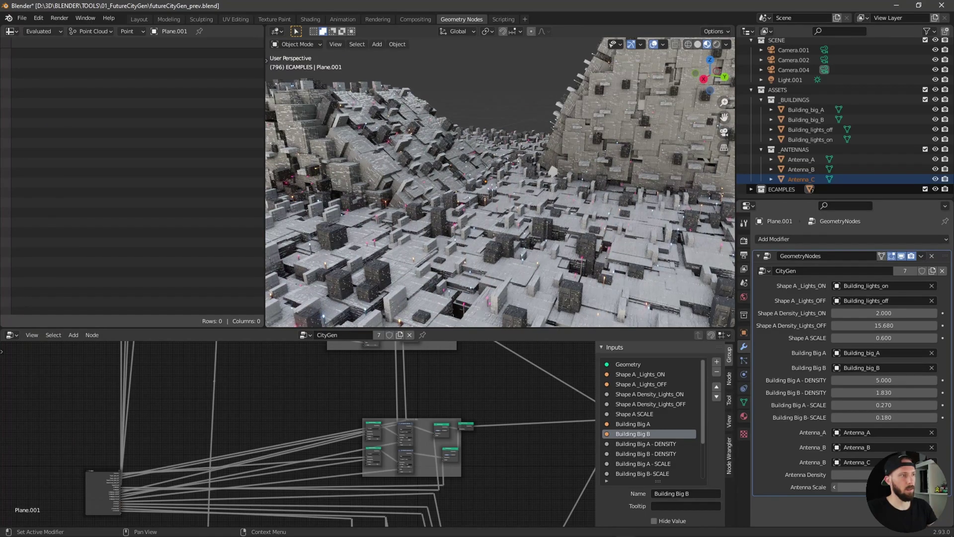
pyautogui.moveTo(588, 285)
pyautogui.mouseDown(button='middle')
pyautogui.moveTo(584, 275)
pyautogui.moveTo(593, 275)
pyautogui.mouseUp(button='middle')
pyautogui.press('z')
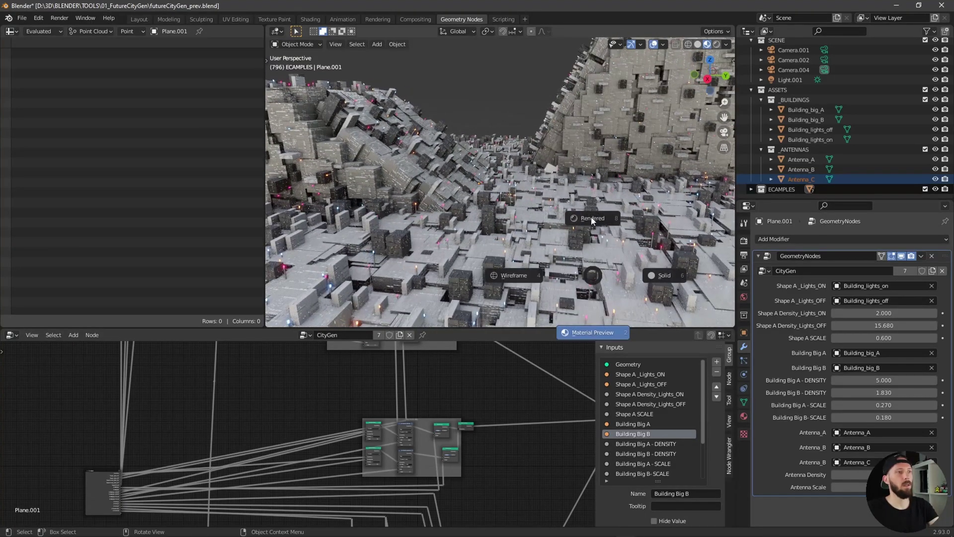
pyautogui.click(592, 216)
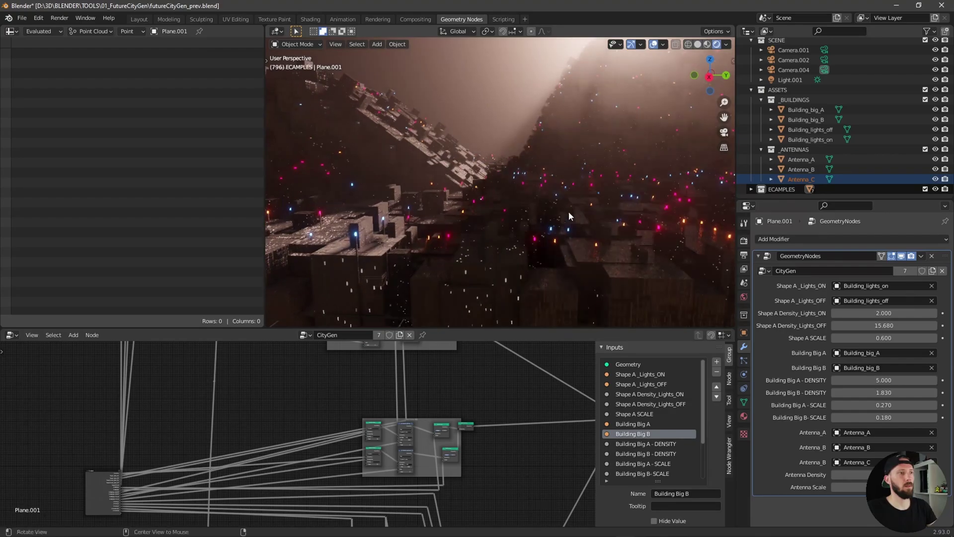
pyautogui.moveTo(562, 237); pyautogui.dragTo(537, 250, button='middle')
pyautogui.moveTo(479, 263); pyautogui.dragTo(496, 254, button='middle')
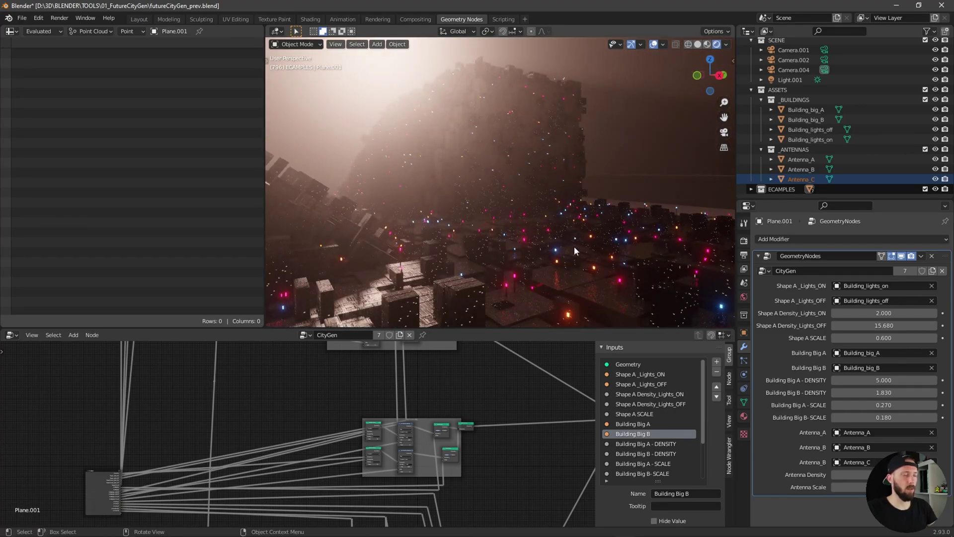
pyautogui.moveTo(574, 246); pyautogui.dragTo(577, 210, button='middle')
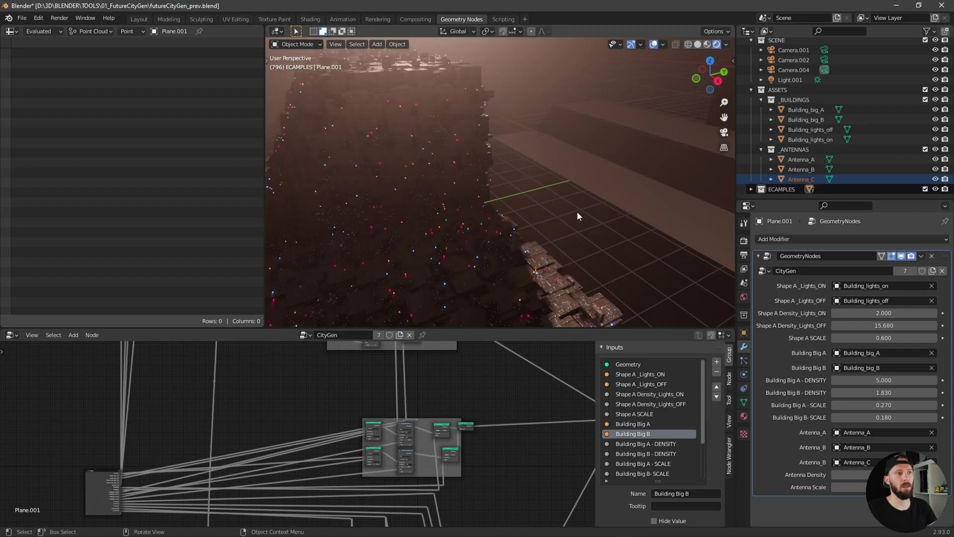
# Frame the selected asset objects in the Shading workspace with Material Preview shading
pyautogui.click(785, 109)
pyautogui.press('KP_Decimal')
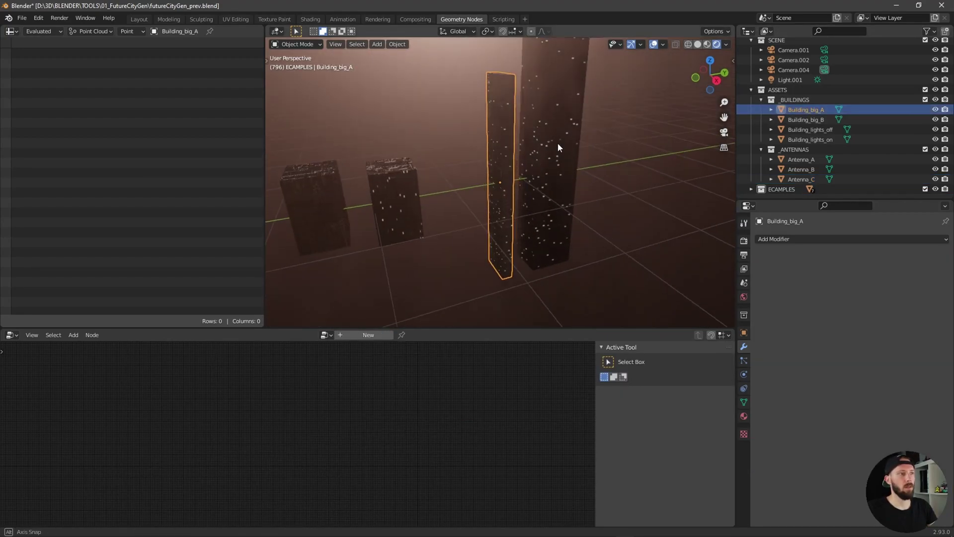
pyautogui.press('z')
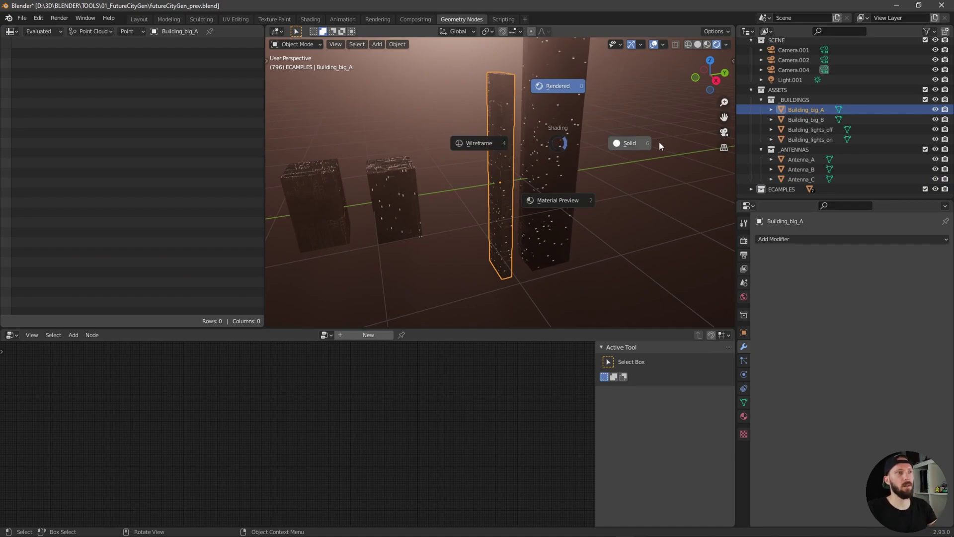
pyautogui.click(643, 145)
pyautogui.press('z')
pyautogui.click(582, 238)
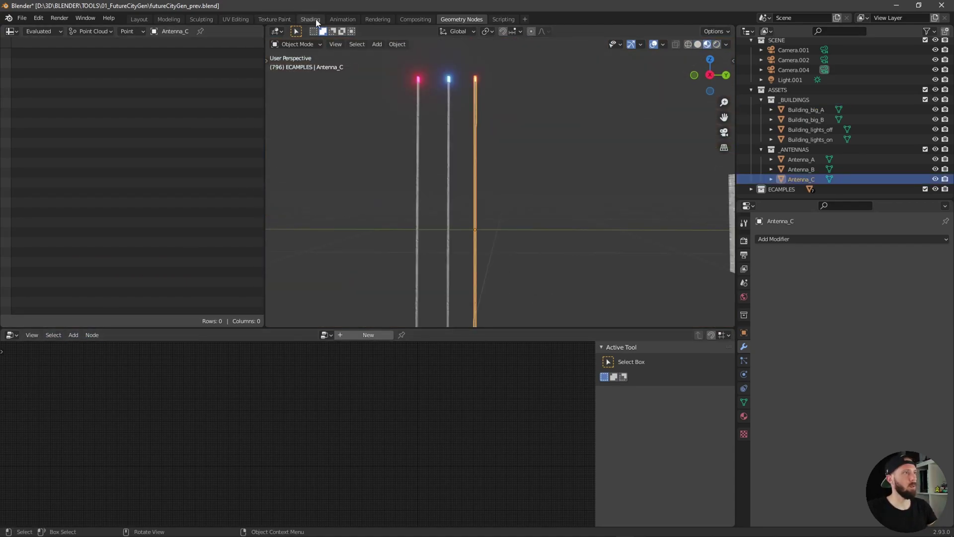
pyautogui.click(311, 19)
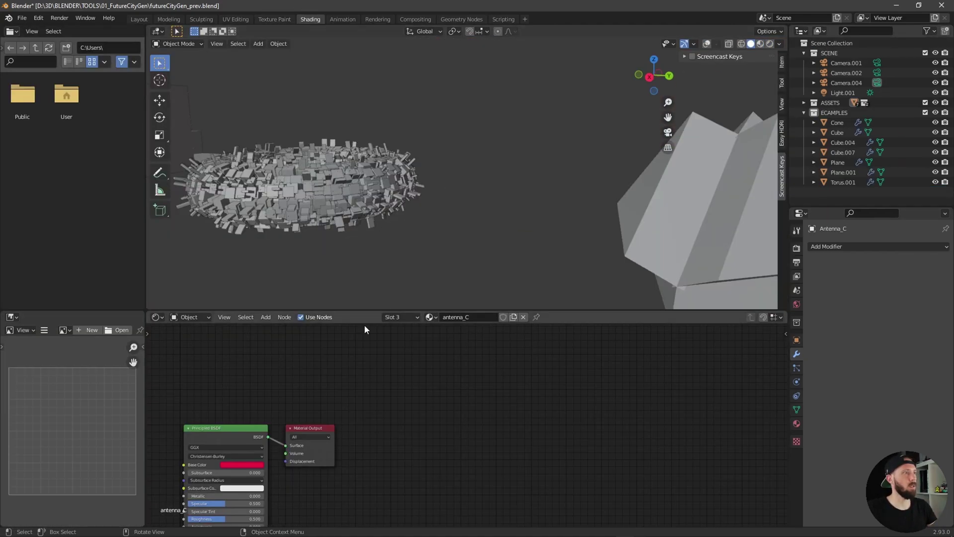
pyautogui.press('KP_Decimal')
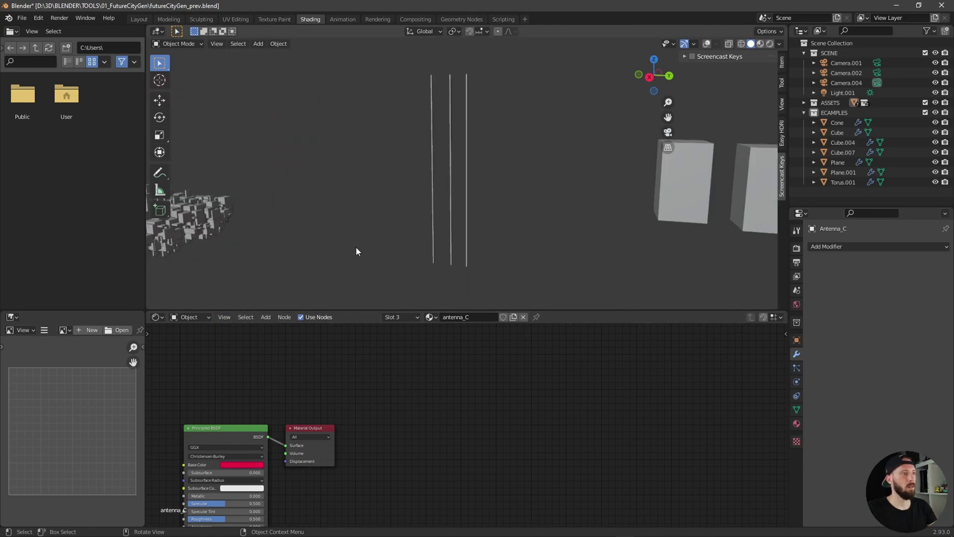
pyautogui.press('z')
pyautogui.click(492, 228)
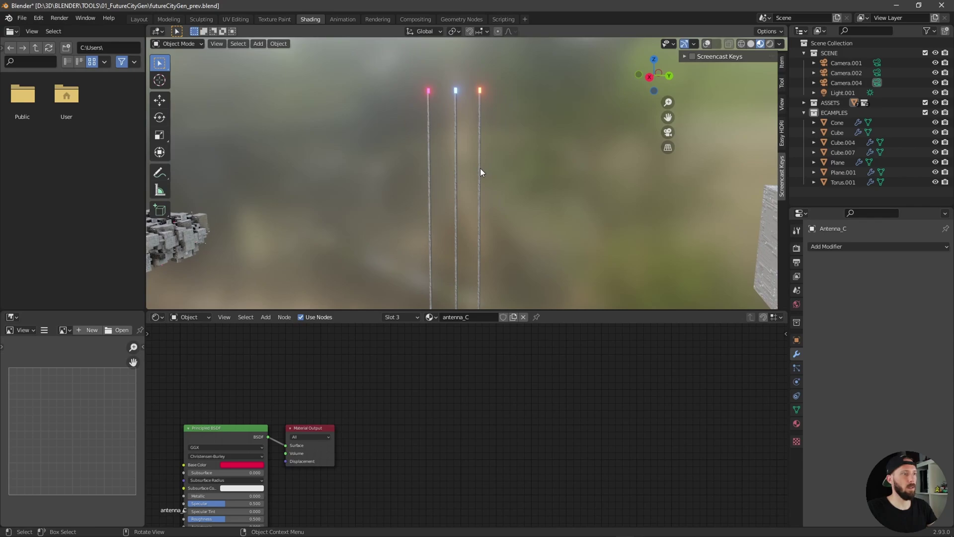
# Set antenna_C's Base Color and Emission colour to blue
pyautogui.moveTo(393, 415); pyautogui.dragTo(430, 392, button='middle')
pyautogui.click(276, 442)
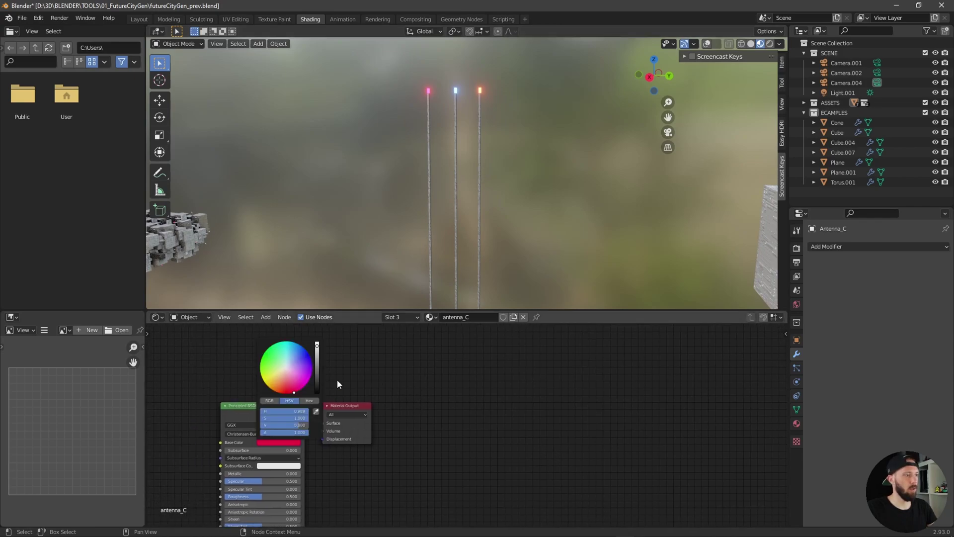
pyautogui.click(298, 347)
pyautogui.moveTo(442, 429); pyautogui.dragTo(447, 529, button='middle')
pyautogui.click(335, 436)
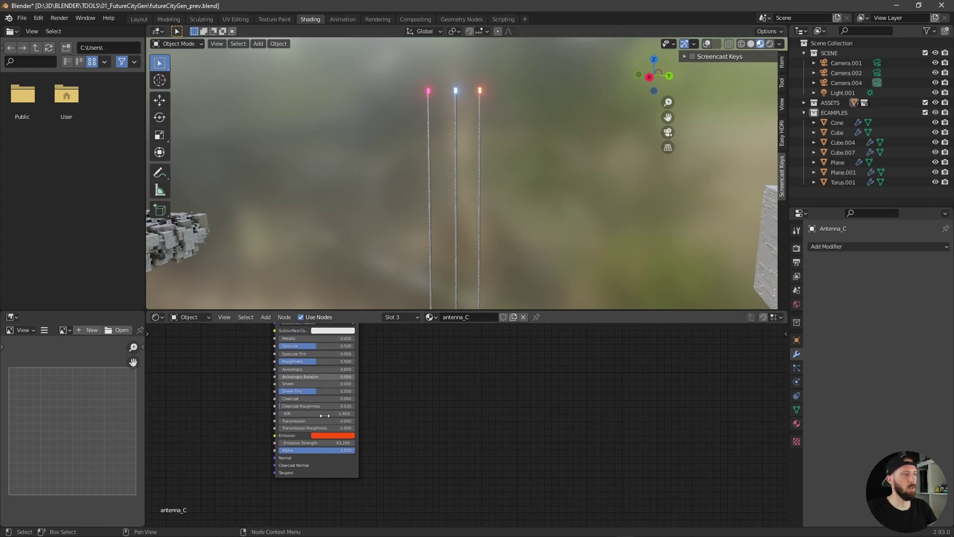
pyautogui.click(333, 435)
pyautogui.click(355, 338)
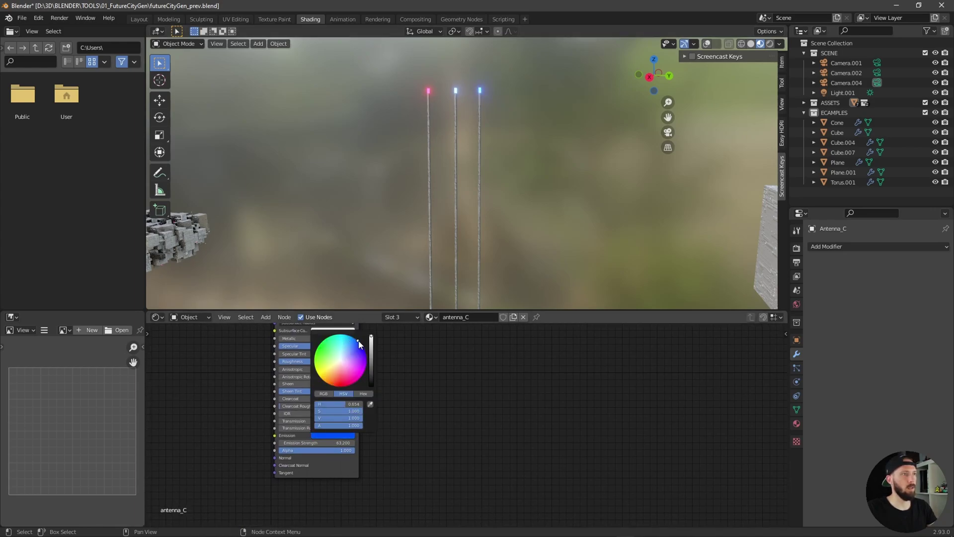
# Change Antenna_A's emission colour from red to cyan
pyautogui.click(428, 109)
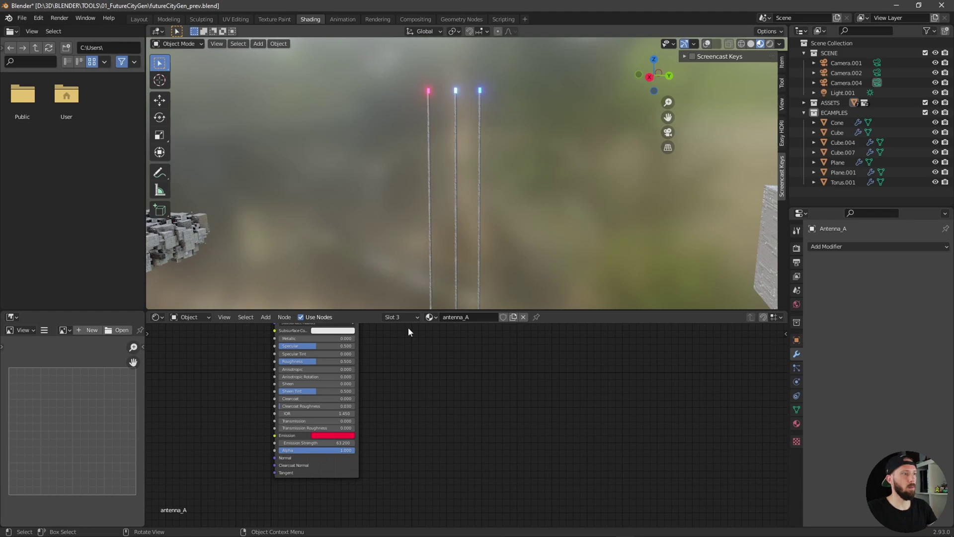
pyautogui.click(335, 436)
pyautogui.click(351, 336)
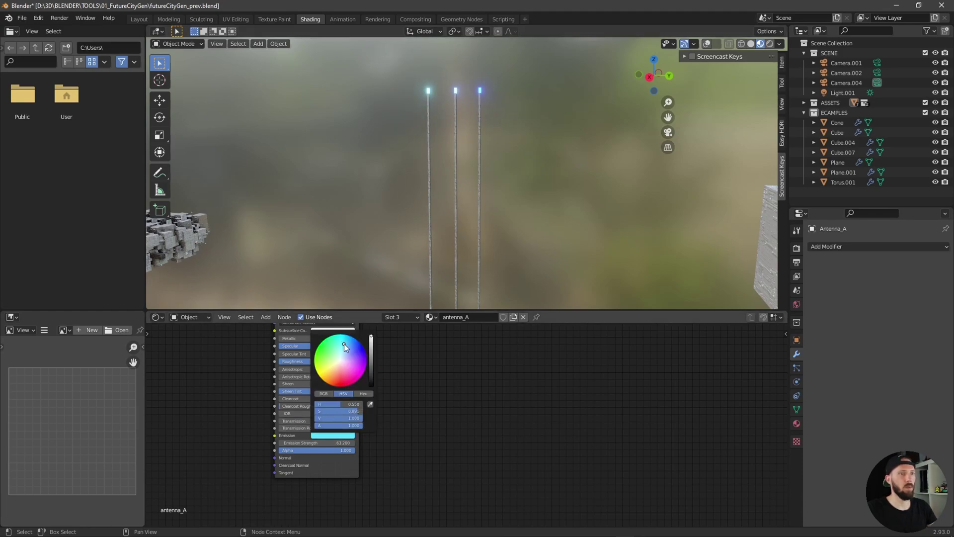
pyautogui.moveTo(542, 252)
pyautogui.mouseDown(button='middle')
pyautogui.moveTo(582, 255)
pyautogui.moveTo(452, 254)
pyautogui.moveTo(552, 242)
pyautogui.mouseUp(button='middle')
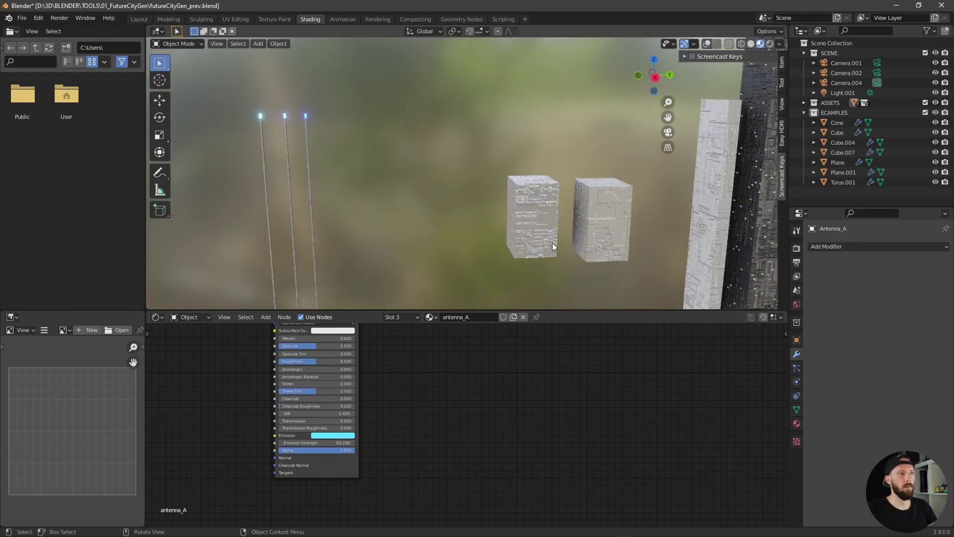
# Select Building_lights_on and bring its Material.001 ColorRamp node into view
pyautogui.click(552, 243)
pyautogui.scroll(3, 552, 243)
pyautogui.scroll(2, 641, 261)
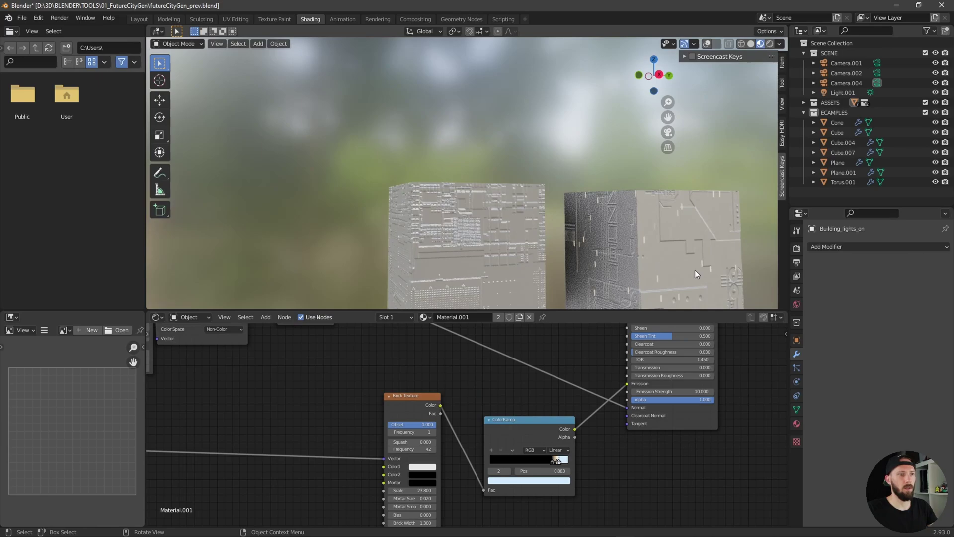
pyautogui.keyDown('shift'); pyautogui.moveTo(695, 270); pyautogui.dragTo(550, 190, button='middle'); pyautogui.keyUp('shift')
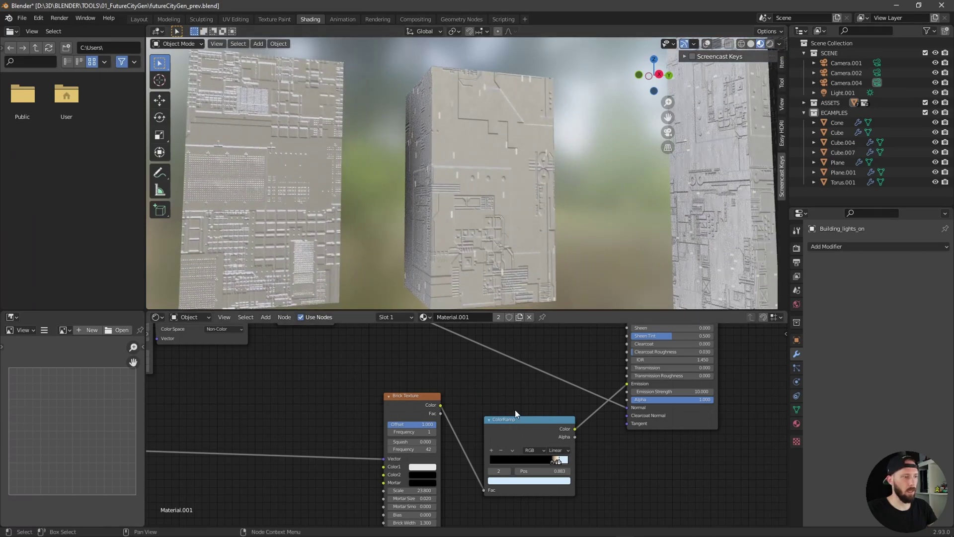
pyautogui.scroll(3, 516, 413)
pyautogui.scroll(-2, 515, 413)
pyautogui.scroll(2, 517, 412)
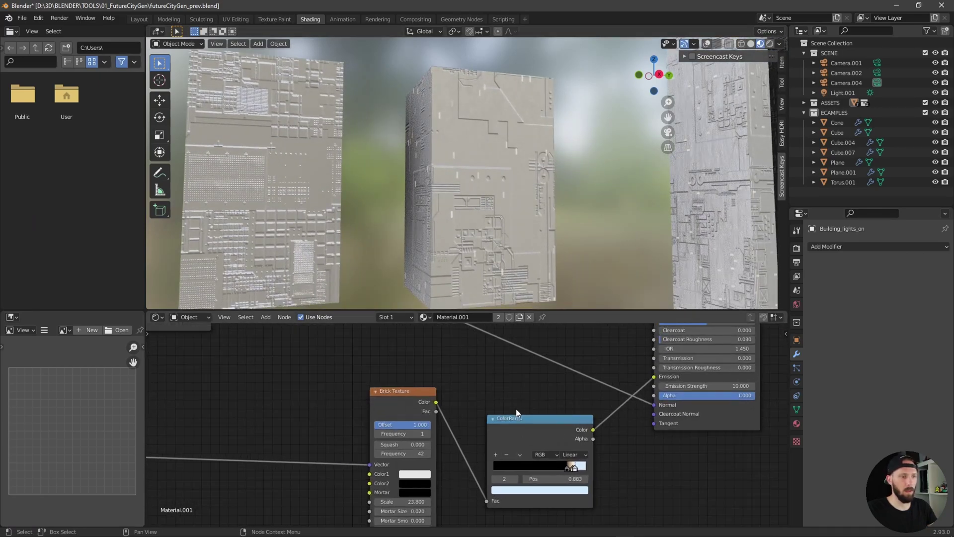
pyautogui.moveTo(546, 400); pyautogui.dragTo(574, 350, button='middle')
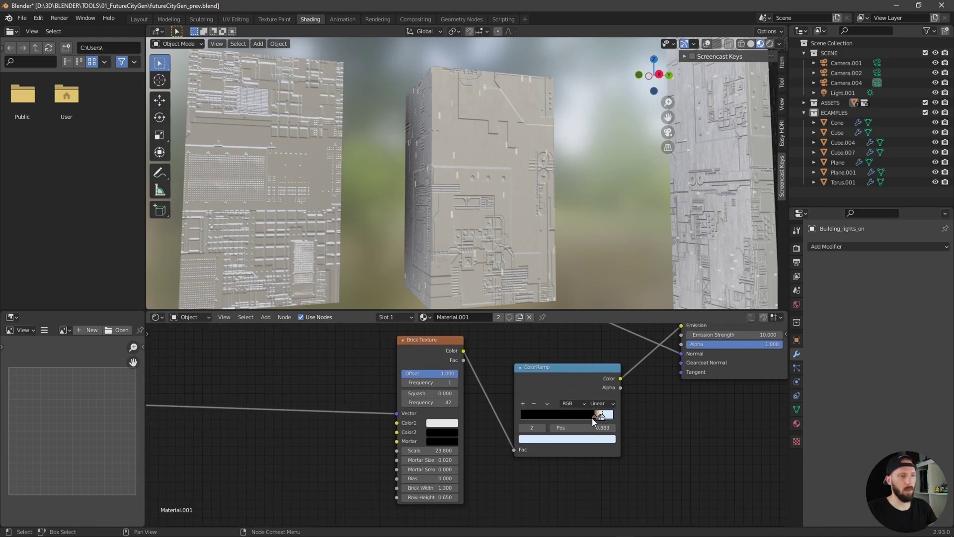
# Slide the ColorRamp stop left to position 0.775 so more windows glow white
pyautogui.moveTo(592, 419); pyautogui.dragTo(588, 419)
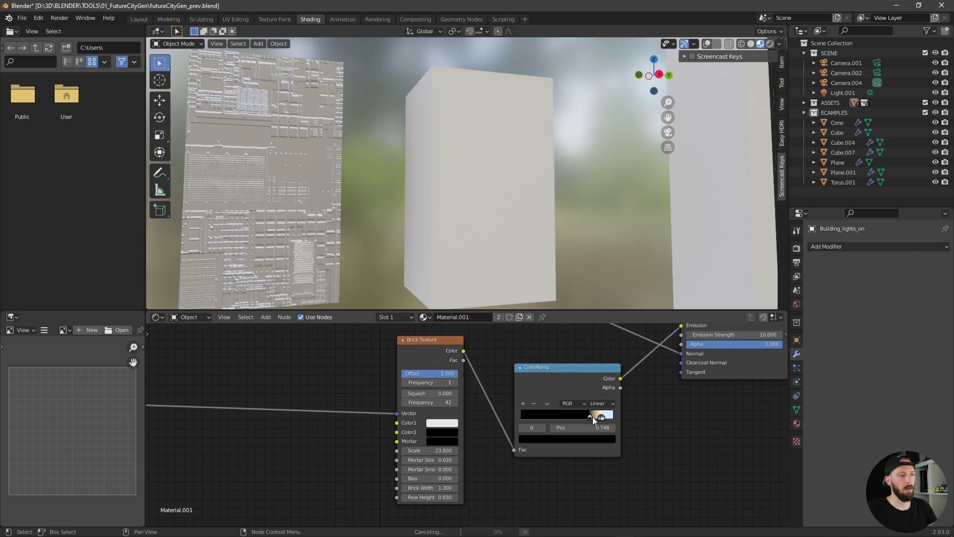
pyautogui.moveTo(592, 417); pyautogui.dragTo(594, 418)
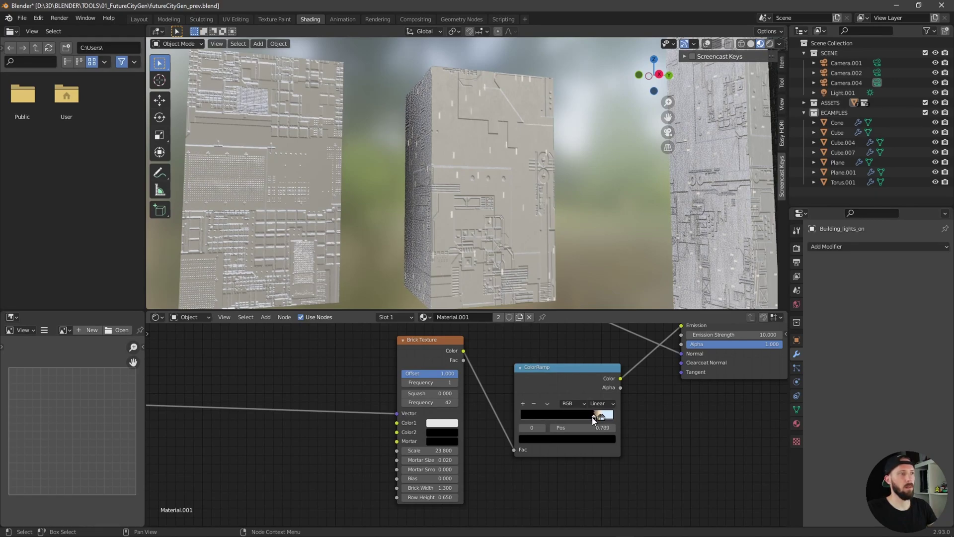
pyautogui.moveTo(591, 416); pyautogui.dragTo(591, 416)
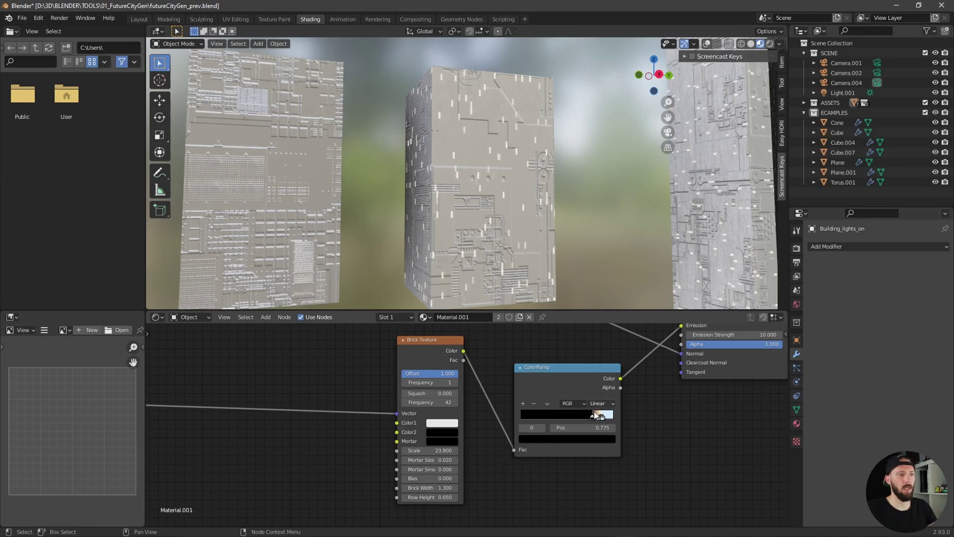
pyautogui.moveTo(620, 216); pyautogui.dragTo(676, 196, button='middle')
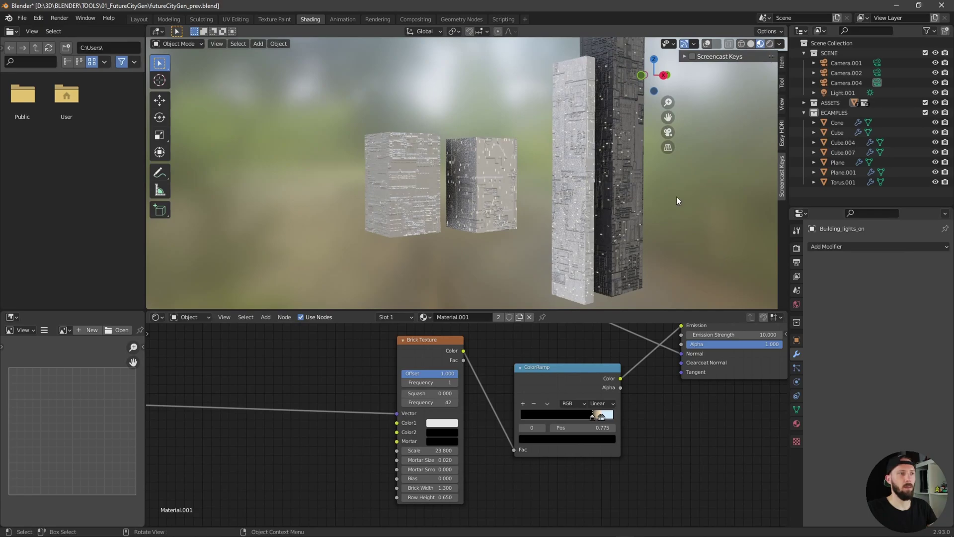
pyautogui.moveTo(560, 215); pyautogui.dragTo(476, 238, button='middle')
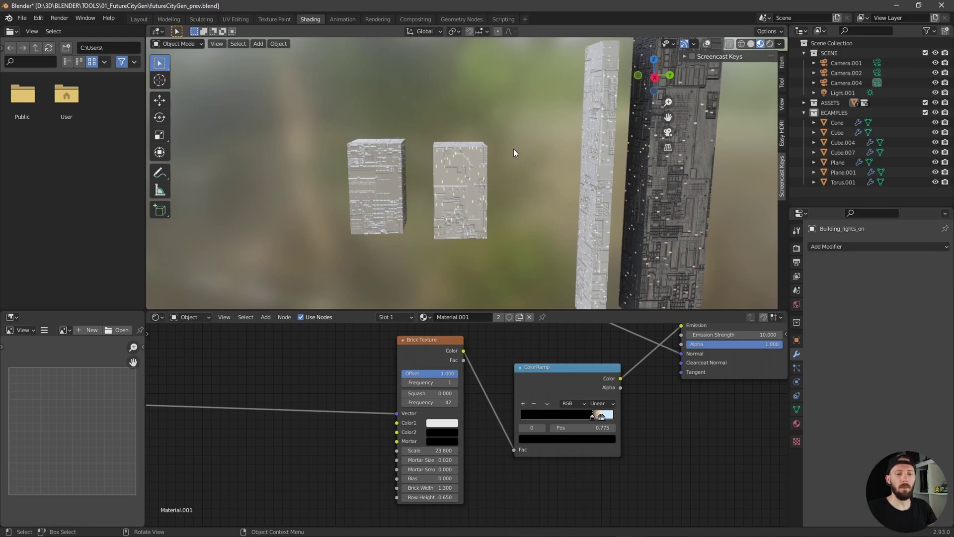
# Duplicate Camera.002 in place as a new camera and enter Walk navigation from camera view
pyautogui.press('KP_0')
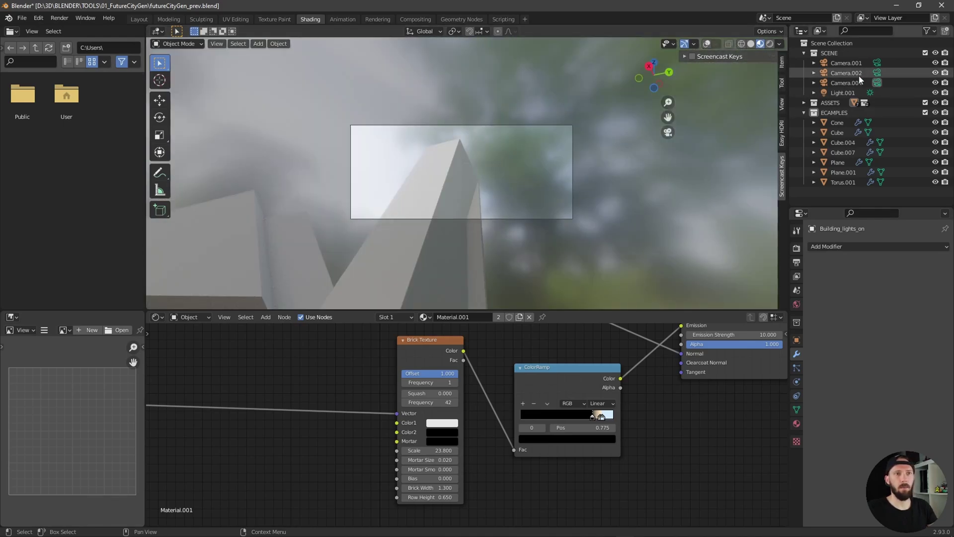
pyautogui.click(847, 73)
pyautogui.hotkey('shift', 'd')
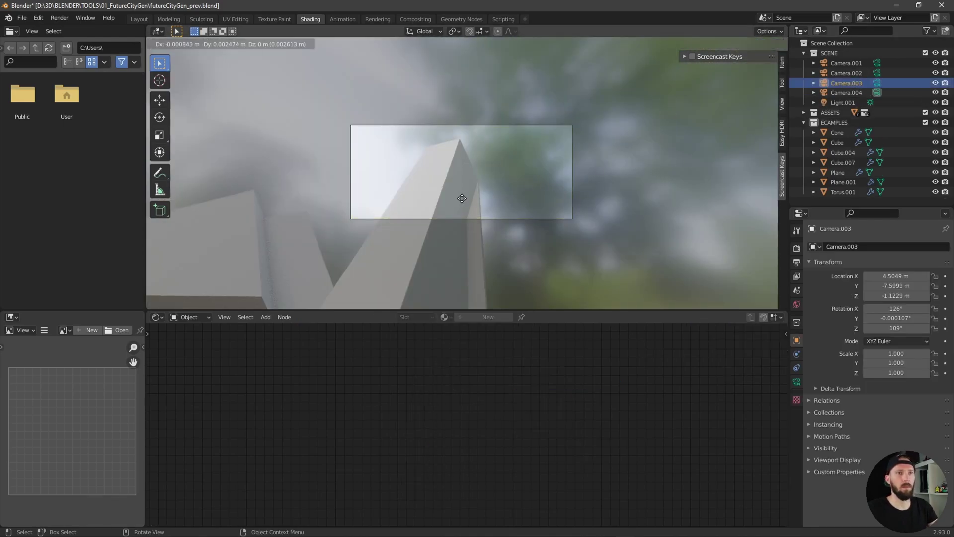
pyautogui.rightClick(463, 198)
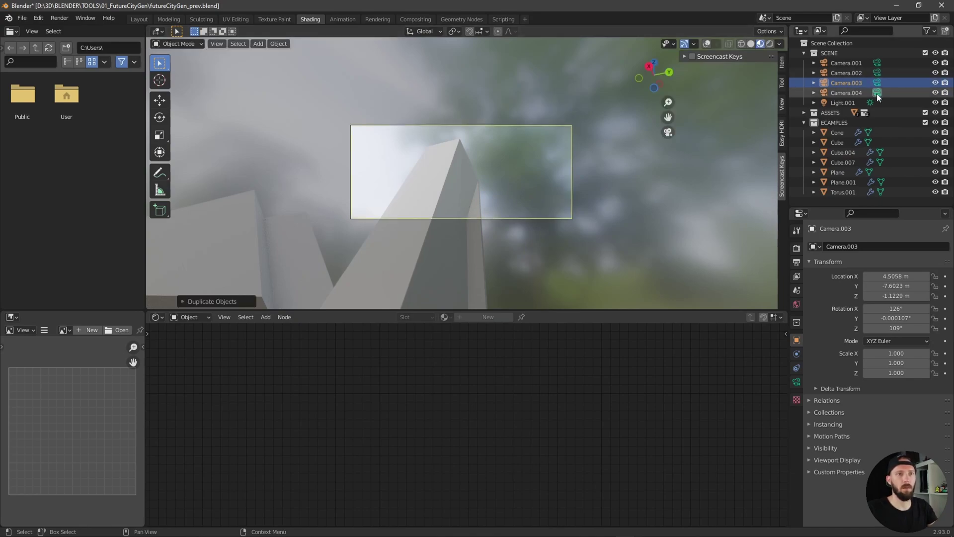
pyautogui.click(877, 83)
pyautogui.hotkey('shift', '`')
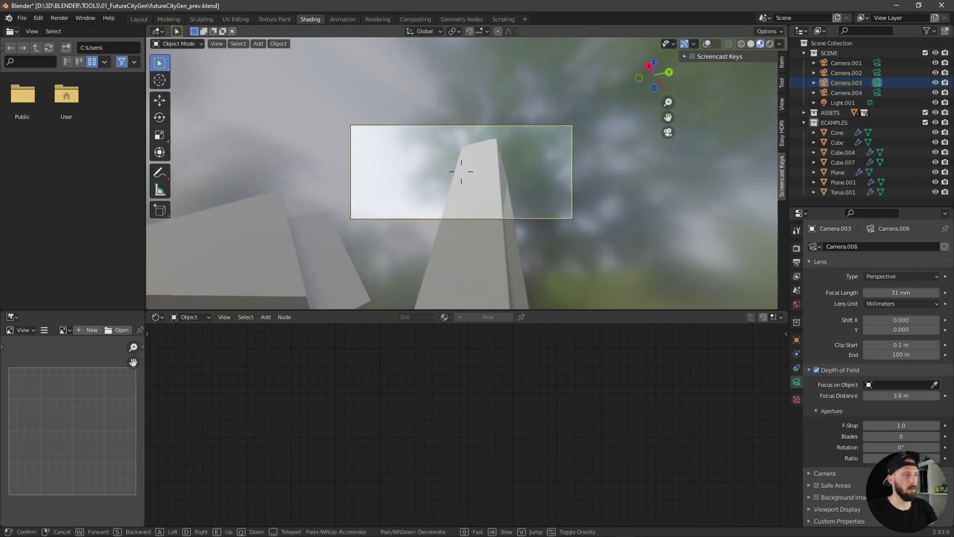
# Walk the camera forward and down to street level among the cube blocks
pyautogui.press('w')
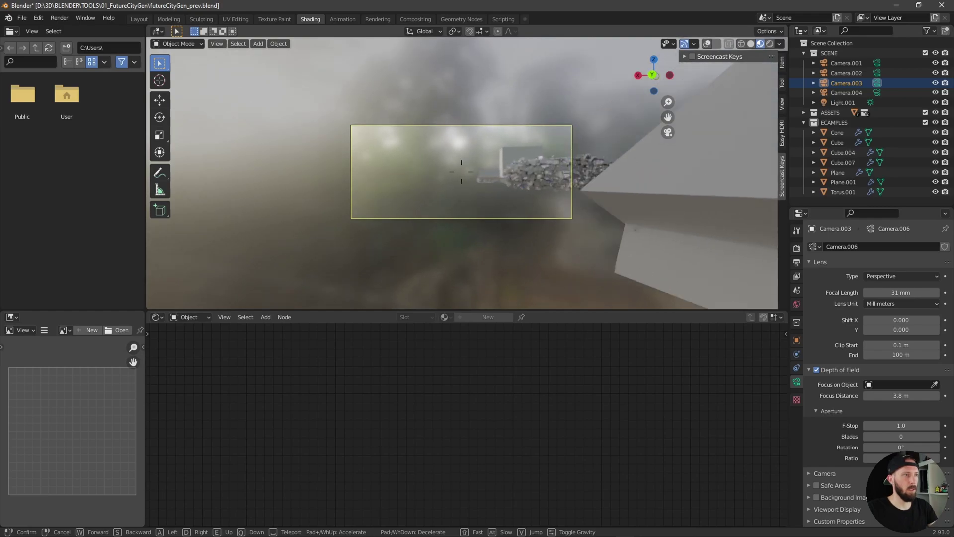
pyautogui.press('d')
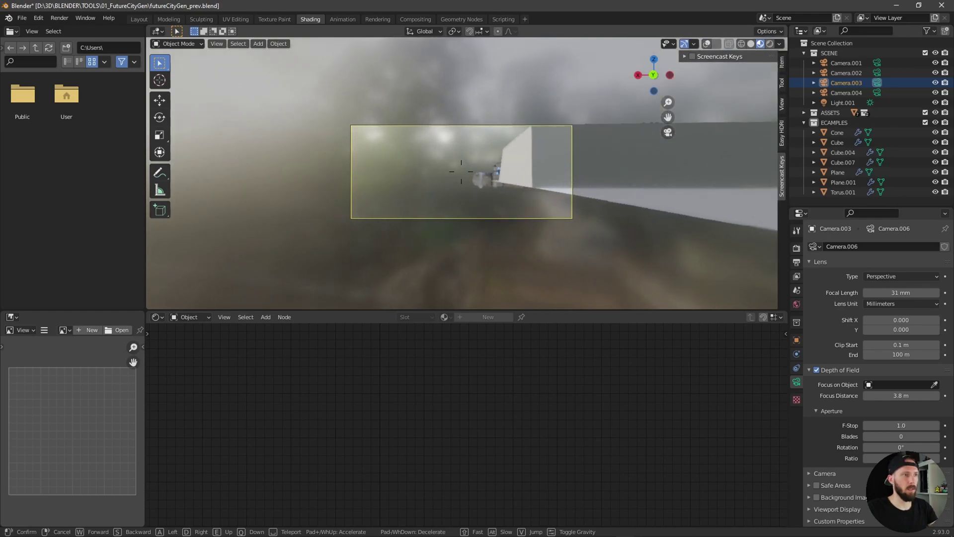
pyautogui.press('w')
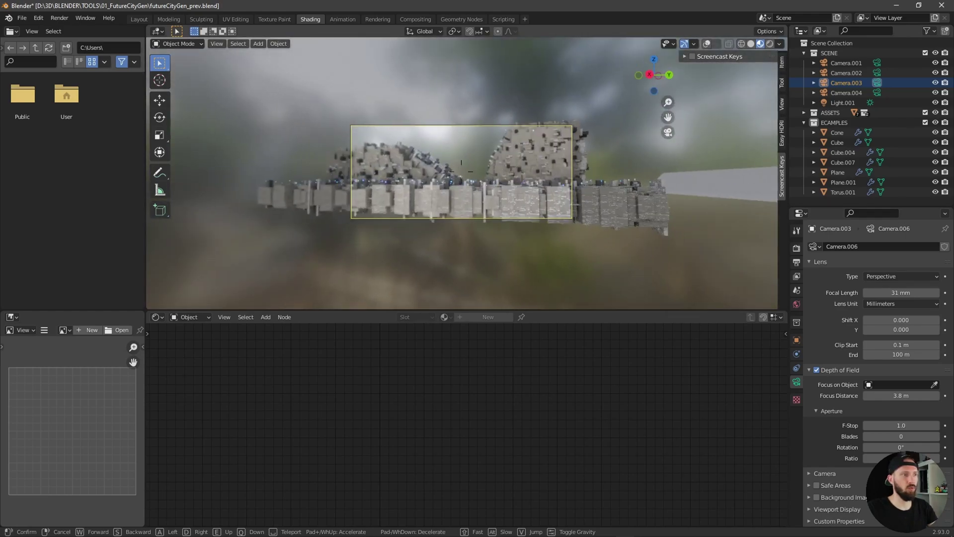
pyautogui.press('w')
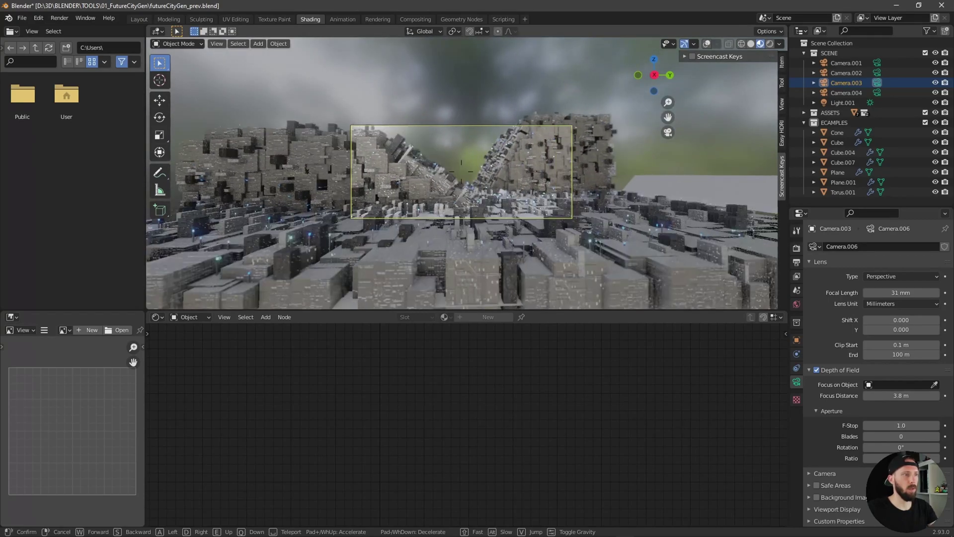
pyautogui.press('a')
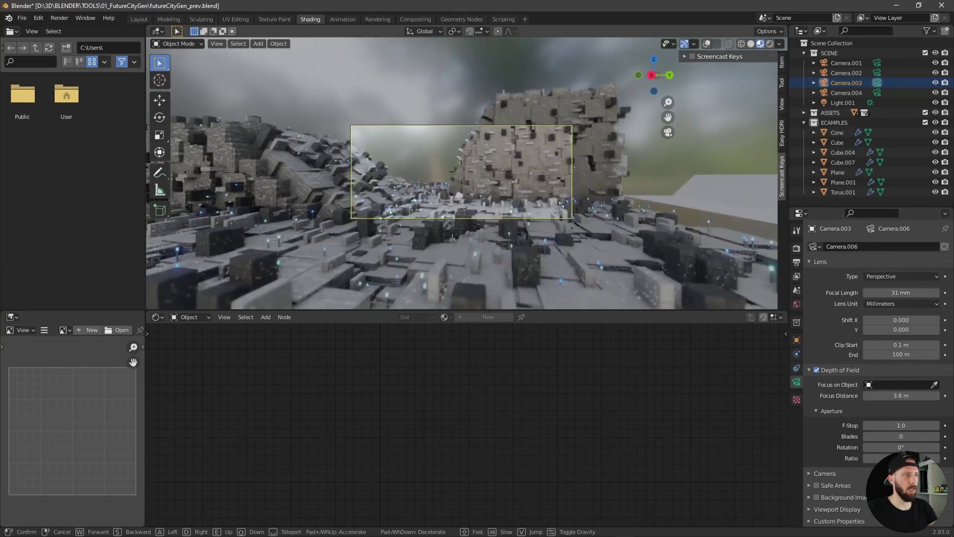
pyautogui.press('w')
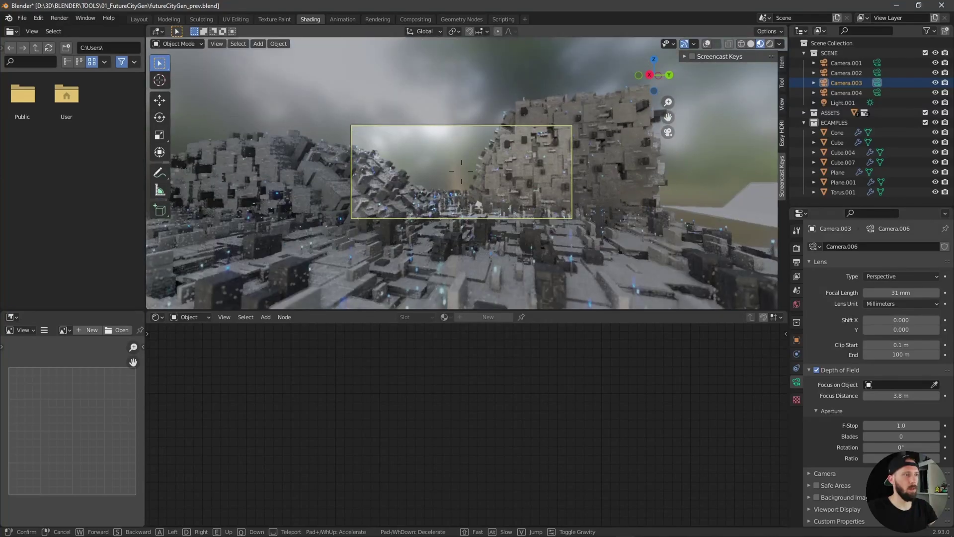
pyautogui.press('w')
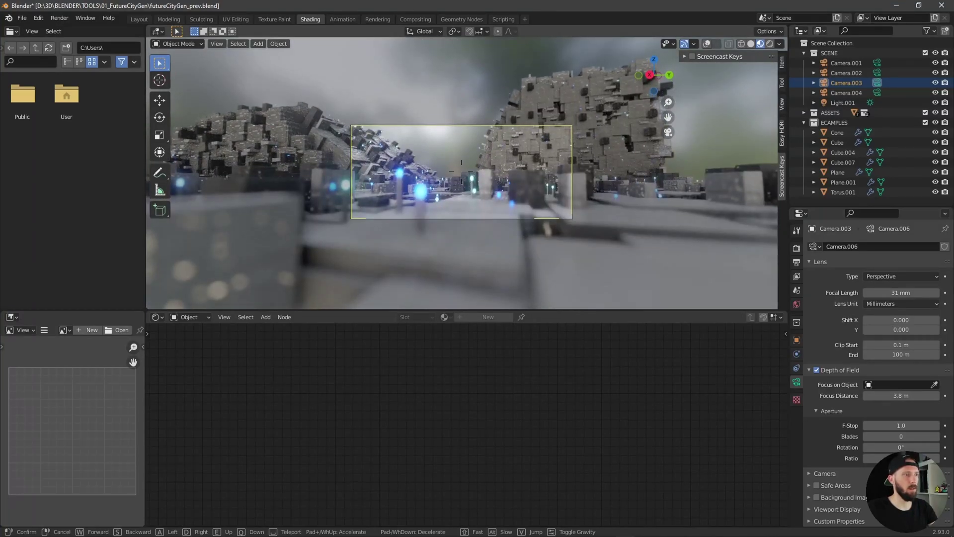
pyautogui.press('w')
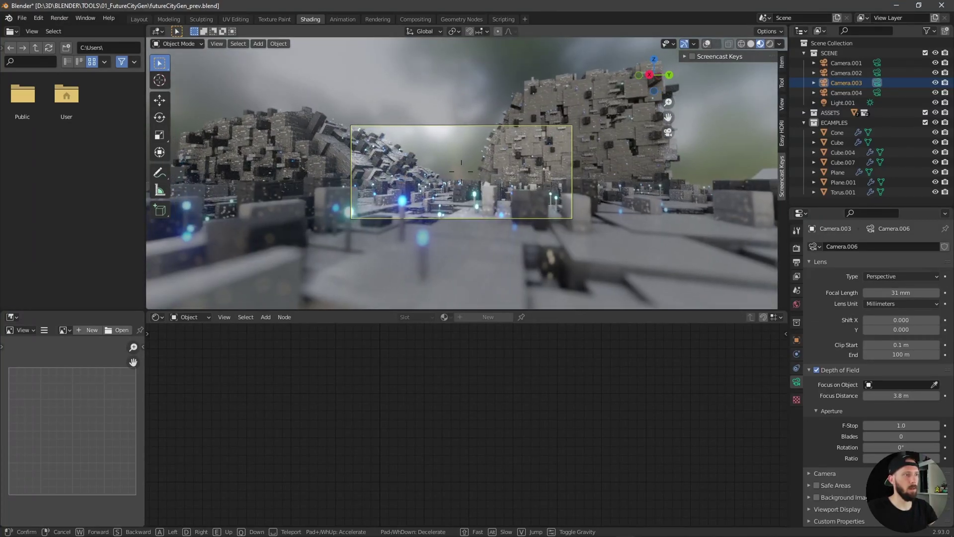
pyautogui.click(467, 177)
# Set the camera's focal length to 85 mm and turn off depth of field
pyautogui.click(901, 292)
pyautogui.write('85')
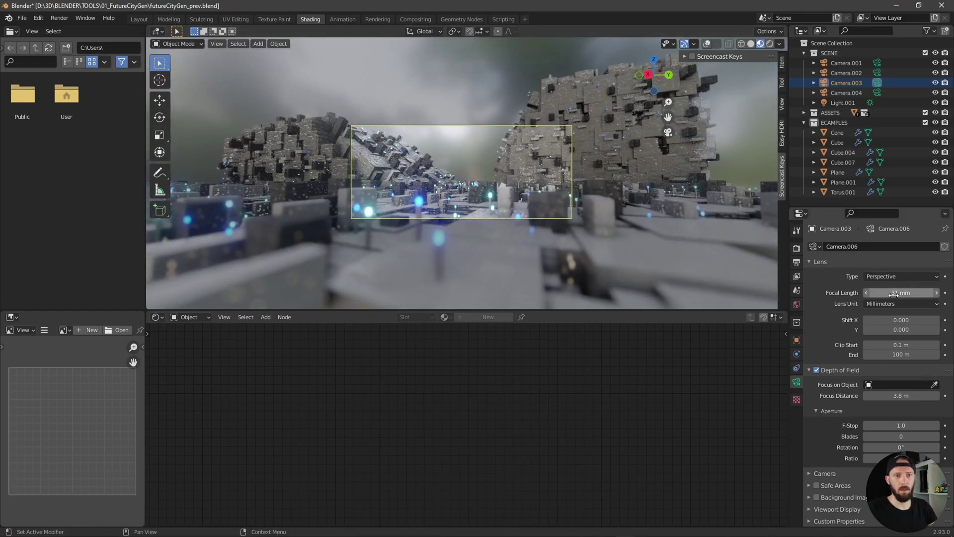
pyautogui.press('Return')
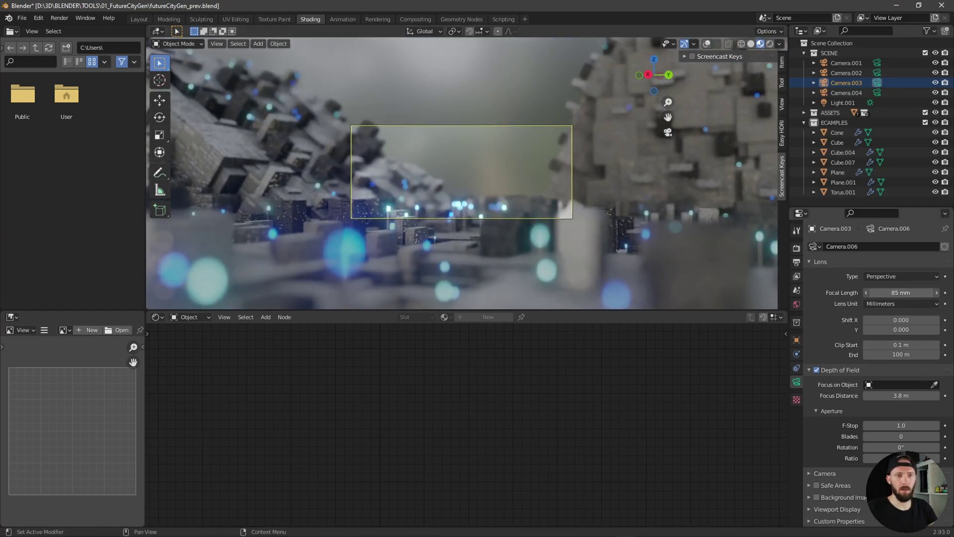
pyautogui.moveTo(901, 292); pyautogui.dragTo(895, 294)
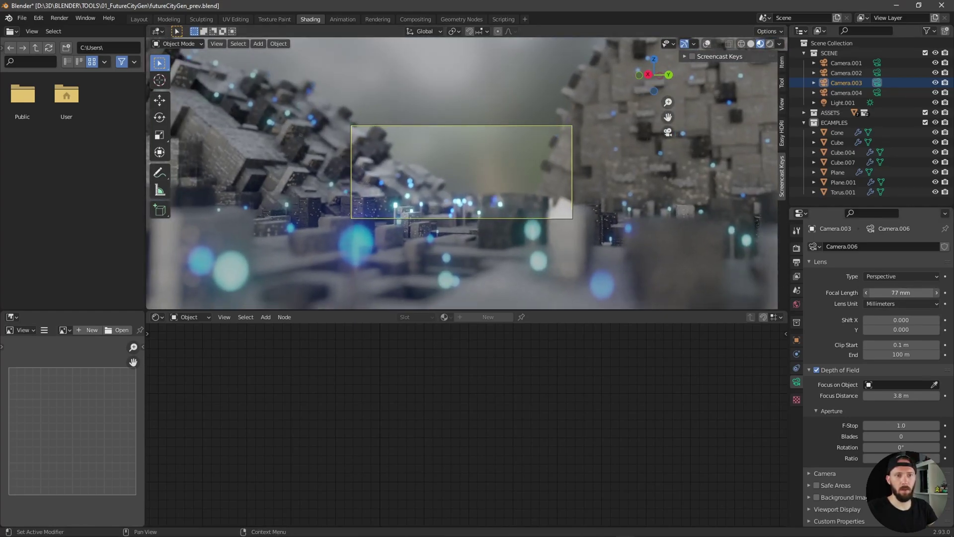
pyautogui.click(895, 295)
pyautogui.write('85')
pyautogui.press('Return')
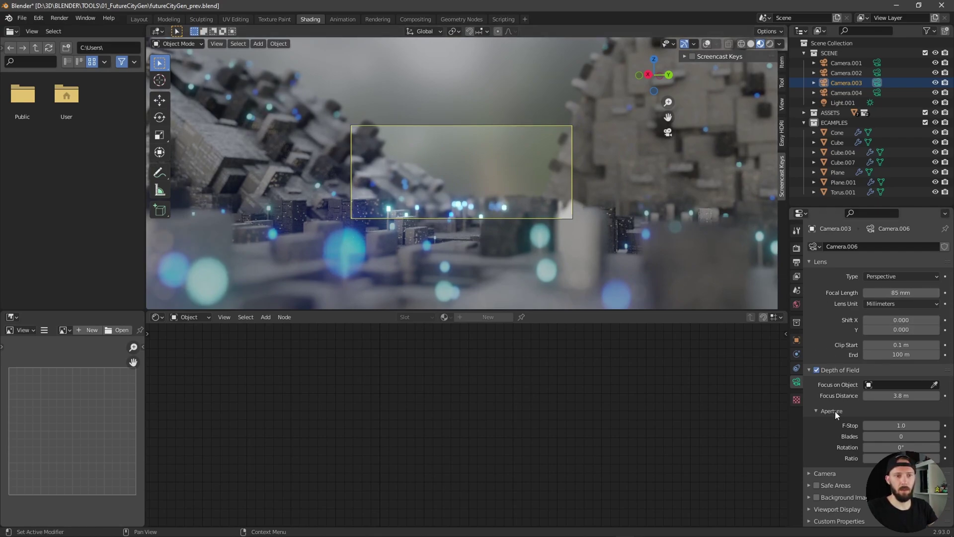
pyautogui.click(816, 369)
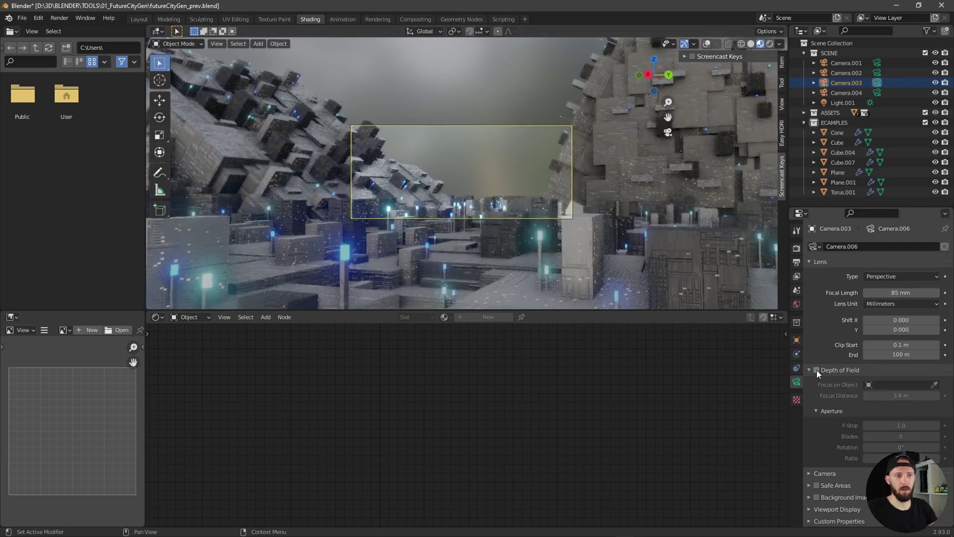
# Switch to Rendered shading, fly the camera over the rooftops, and select Plane.001
pyautogui.press('z')
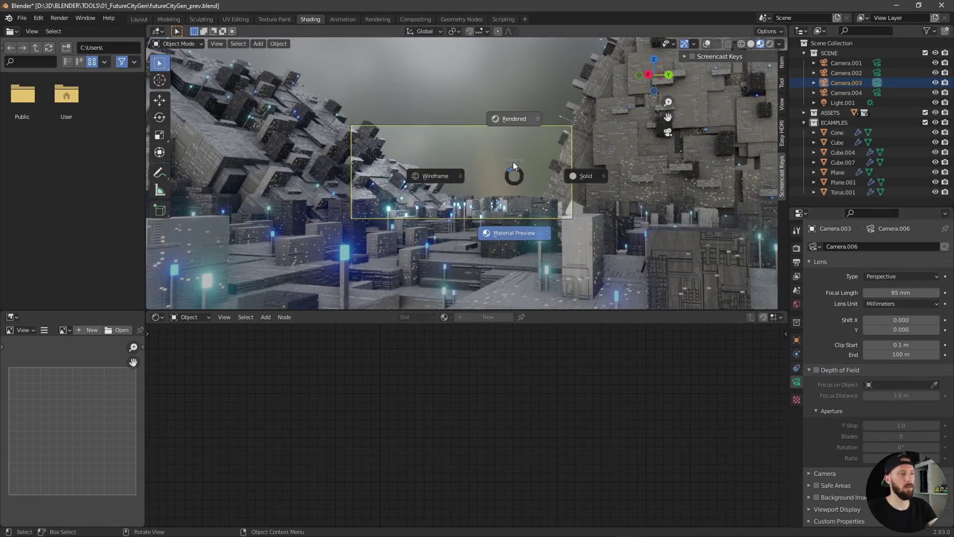
pyautogui.press('8')
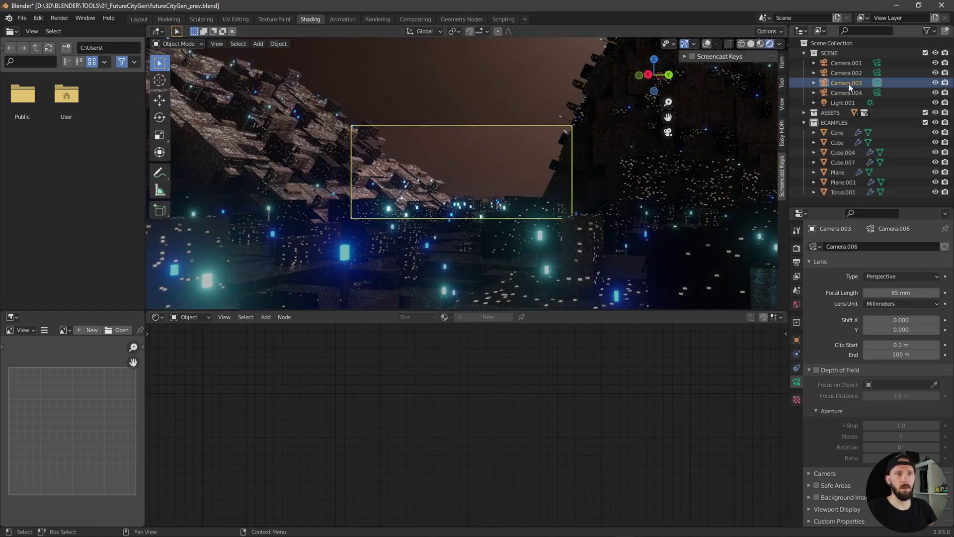
pyautogui.hotkey('shift', '`')
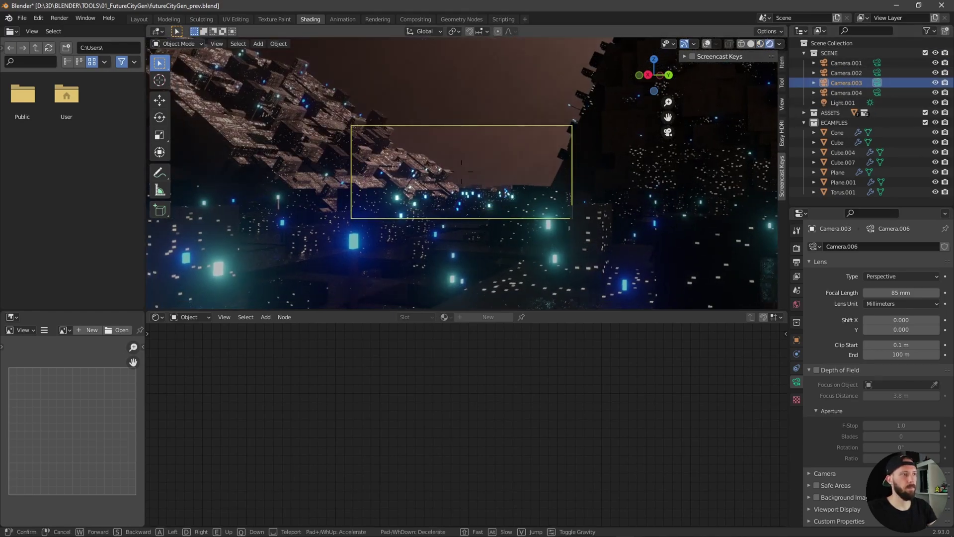
pyautogui.press('w')
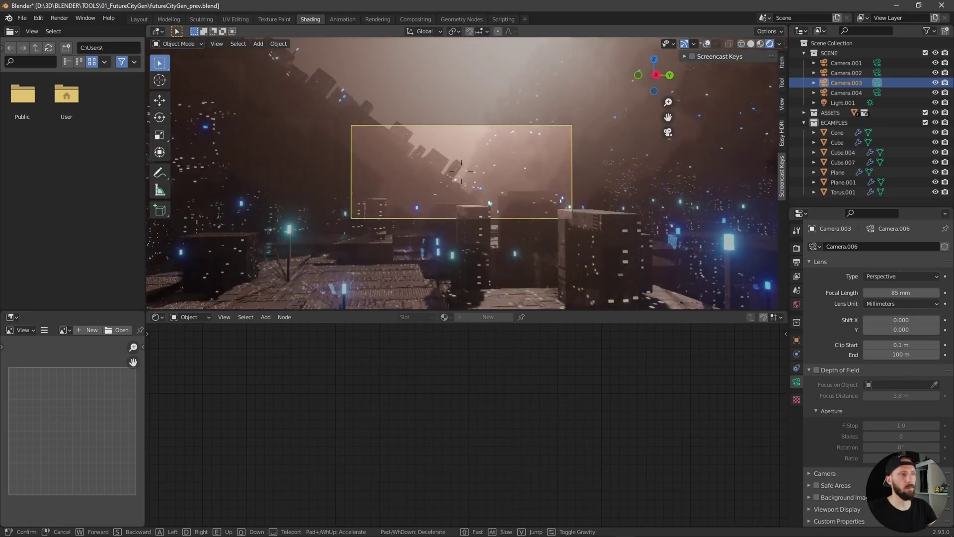
pyautogui.press('w')
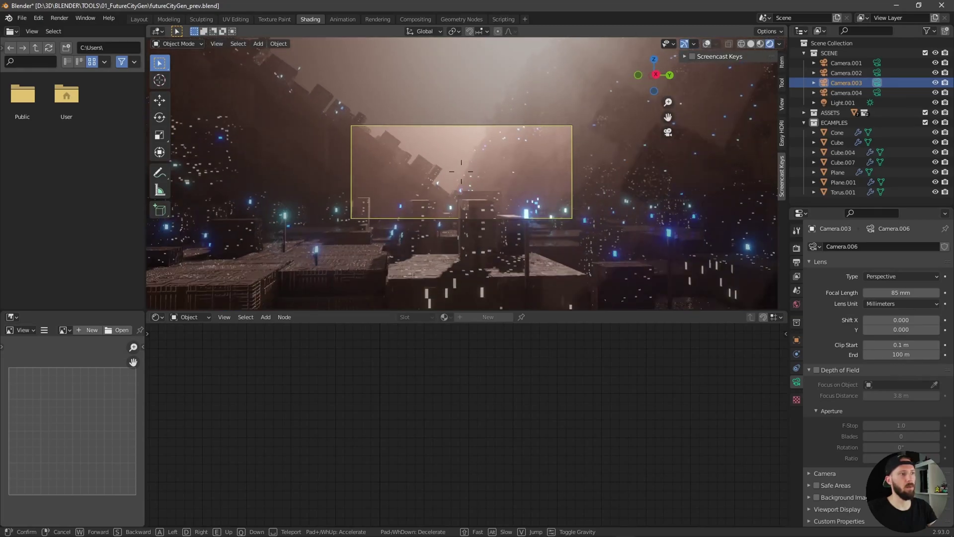
pyautogui.click(470, 174)
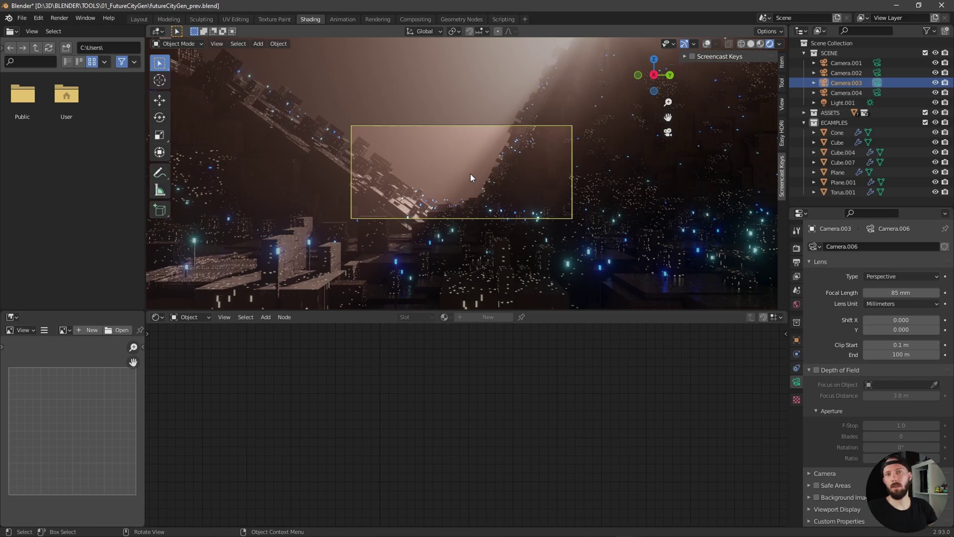
pyautogui.click(610, 226)
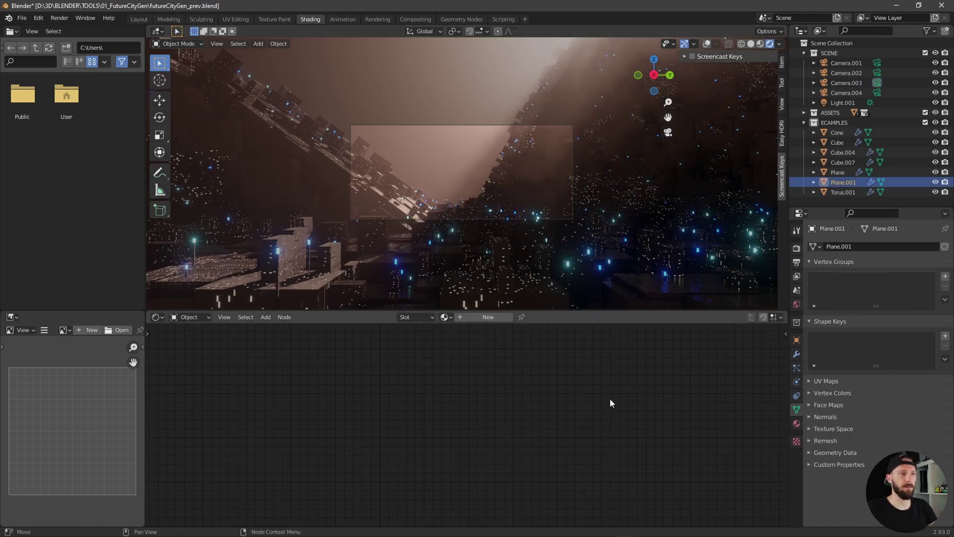
# In the Geometry Nodes workspace, pan the CityGen tree and view the city through Camera.001
pyautogui.click(476, 20)
pyautogui.scroll(-2, 491, 401)
pyautogui.moveTo(485, 405); pyautogui.dragTo(504, 395, button='middle')
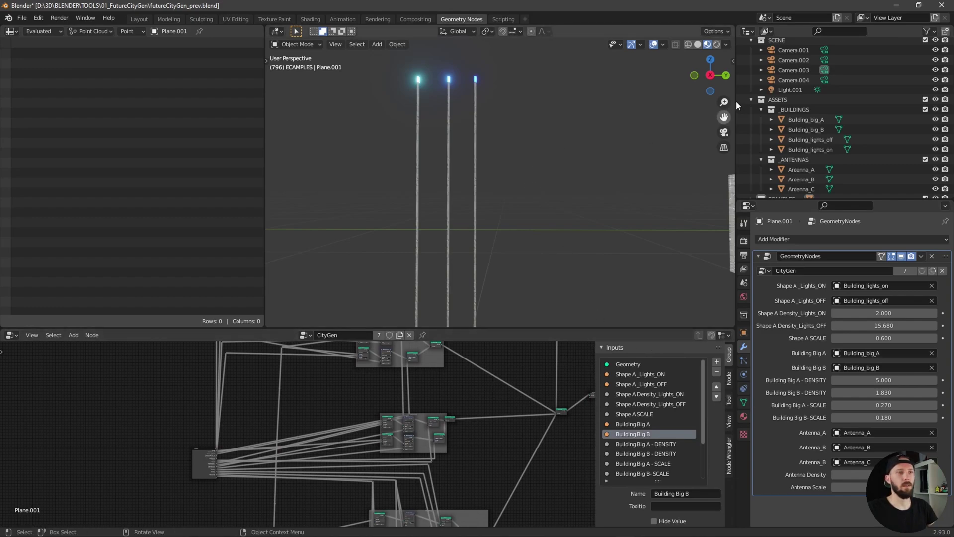
pyautogui.click(813, 49)
pyautogui.press('ctrl+KP_0')
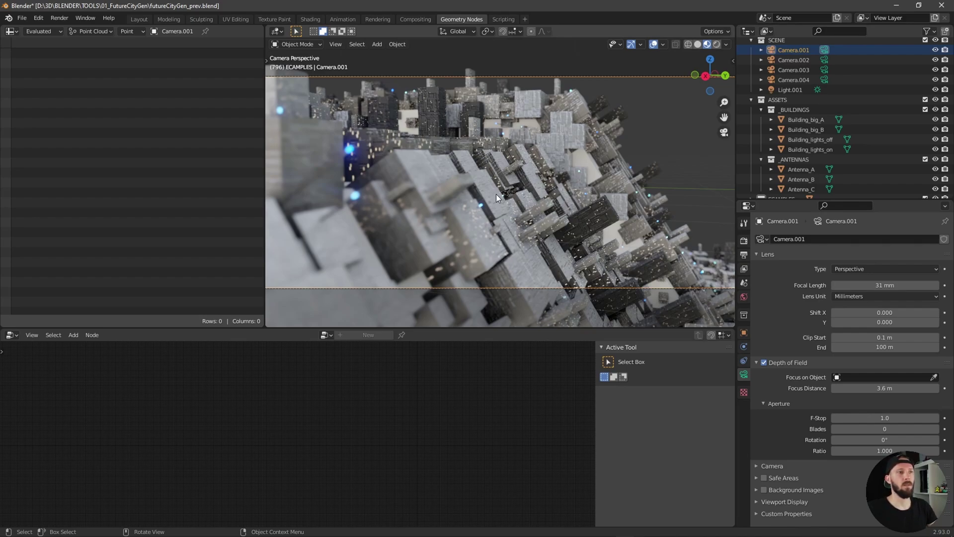
pyautogui.scroll(-1, 576, 206)
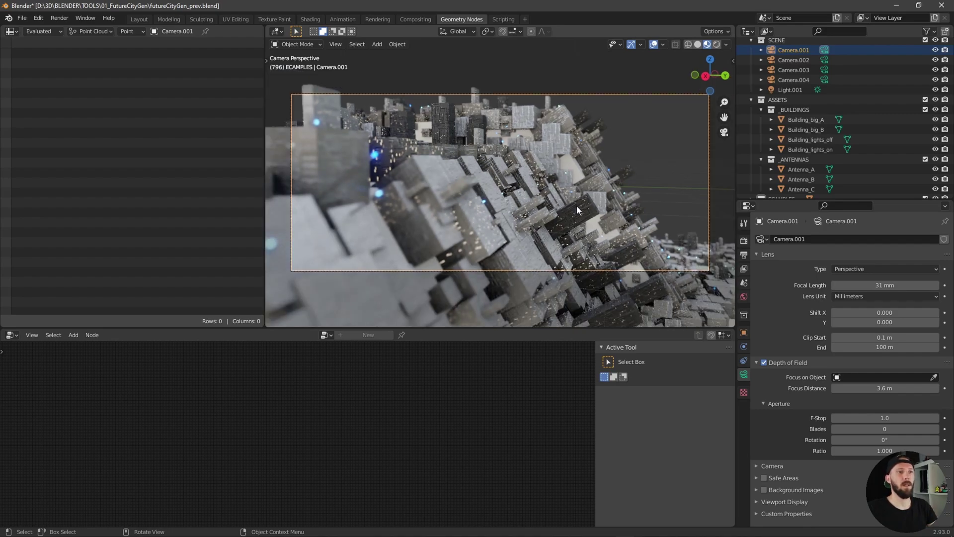
pyautogui.scroll(1, 576, 205)
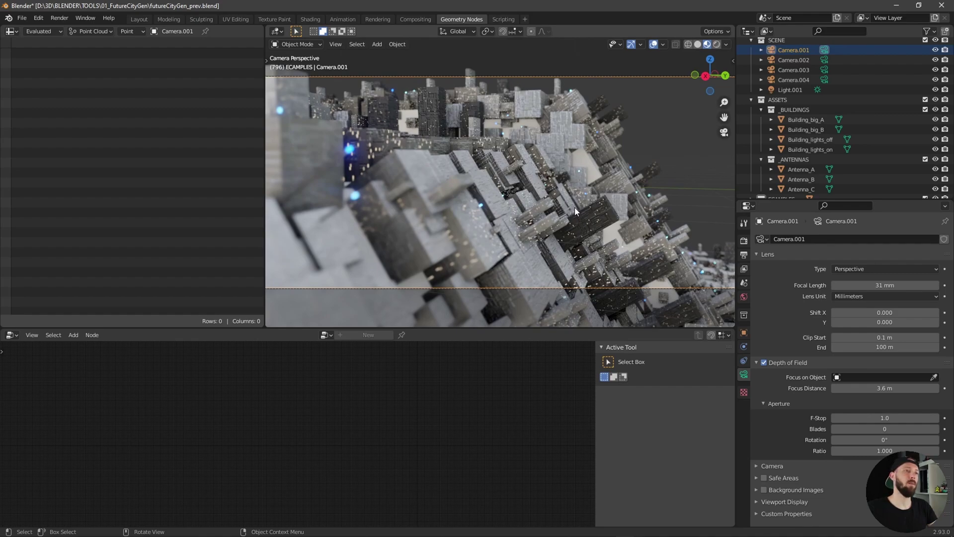
pyautogui.scroll(-1, 575, 211)
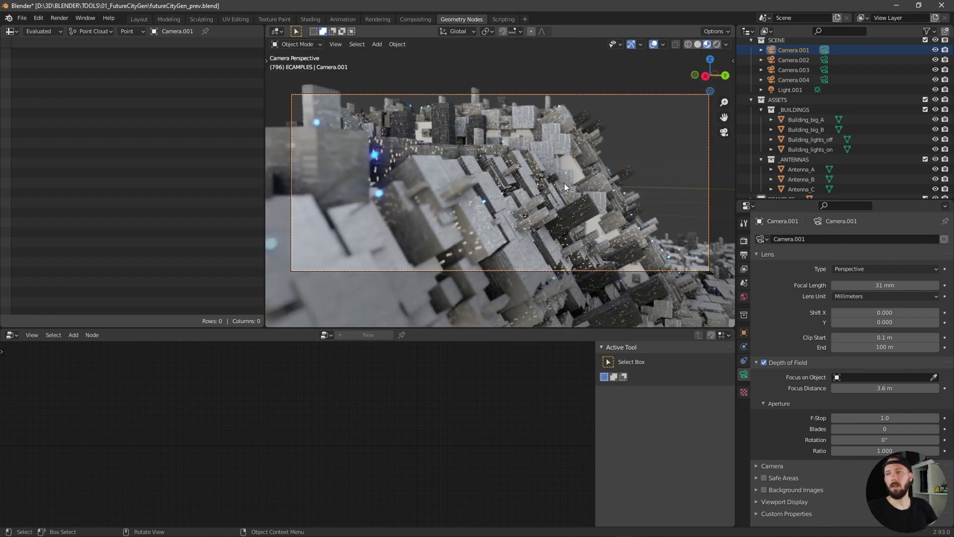
pyautogui.scroll(1, 564, 183)
pyautogui.scroll(-1, 581, 214)
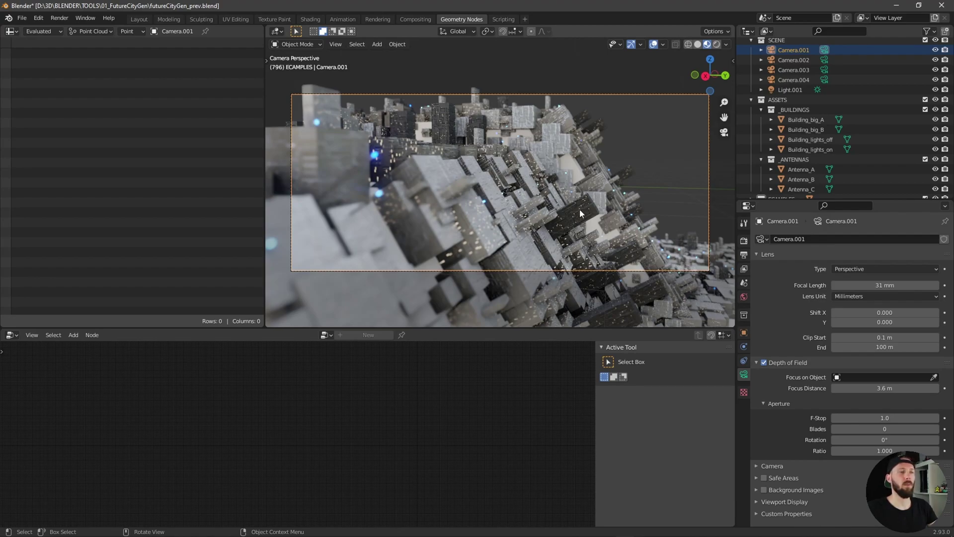